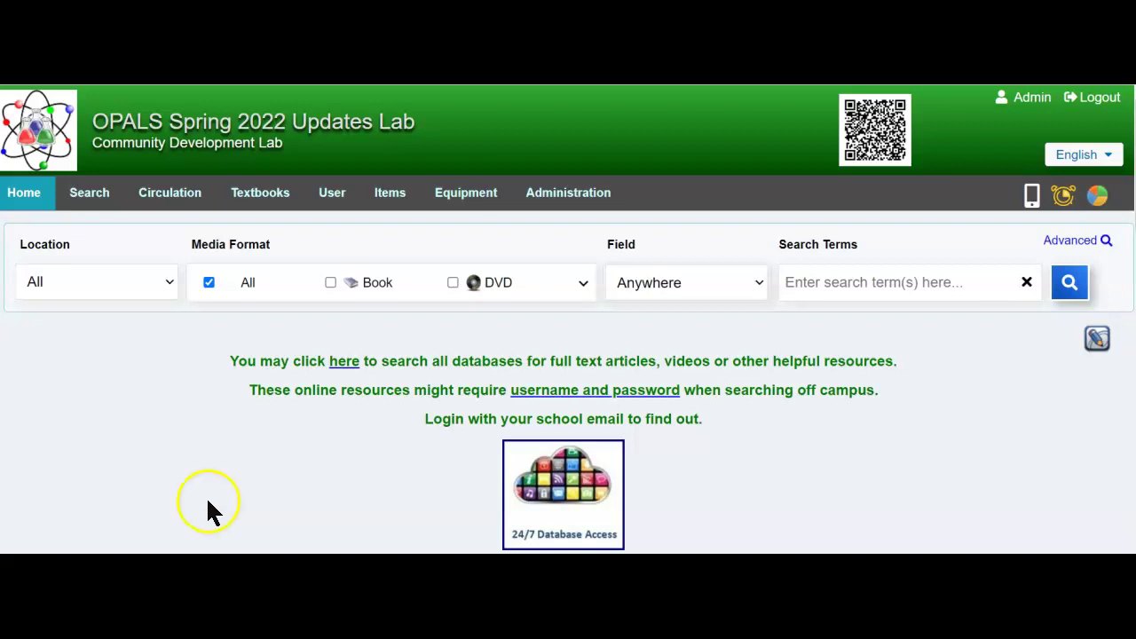
Open the Beginner search and switch its category grid to edit mode.
left_click(91, 193)
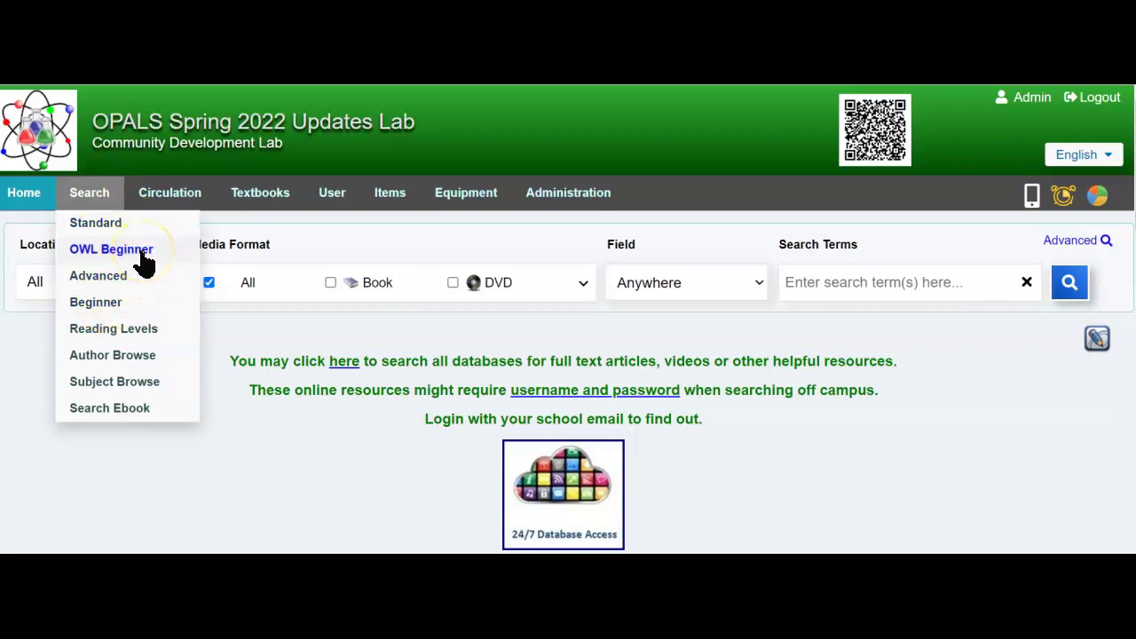
left_click(101, 303)
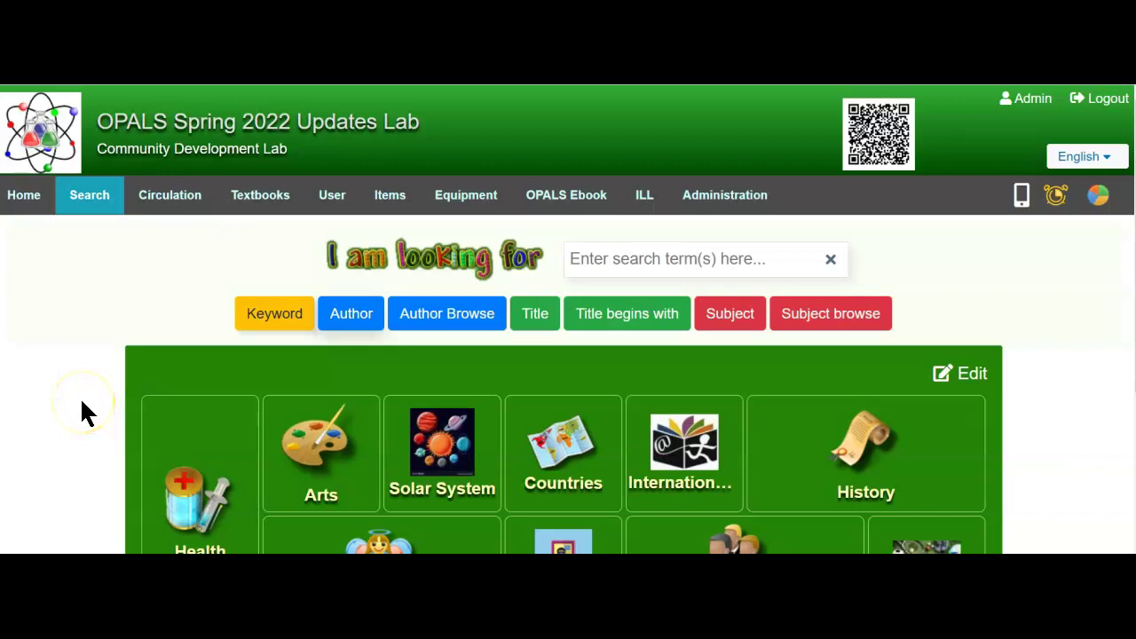
scroll(81, 404, "down", 3)
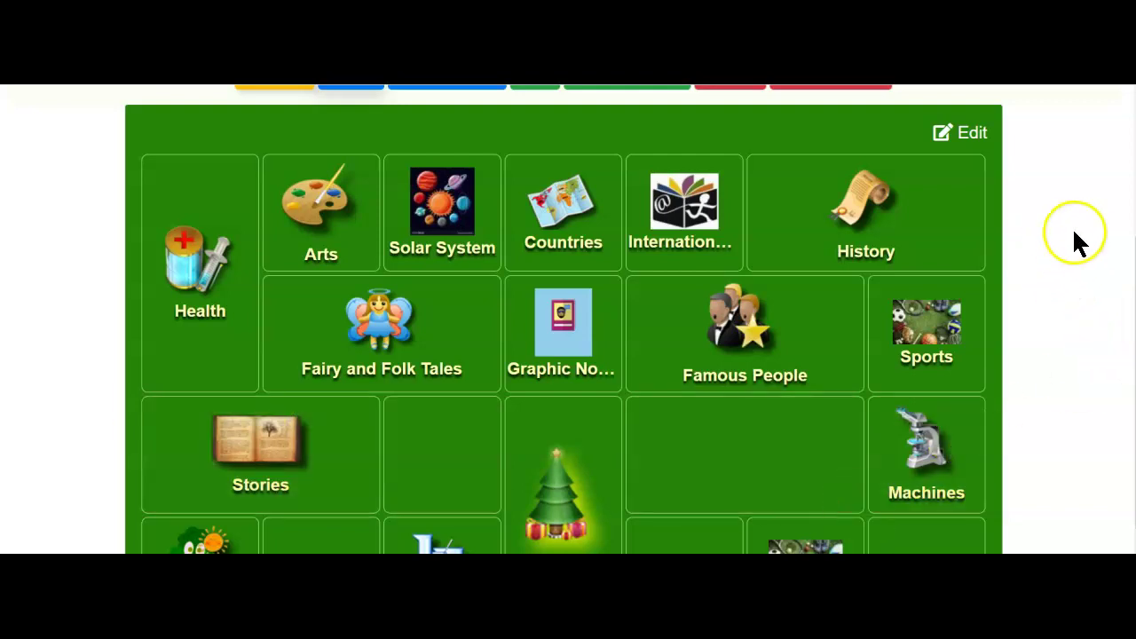
left_click(962, 138)
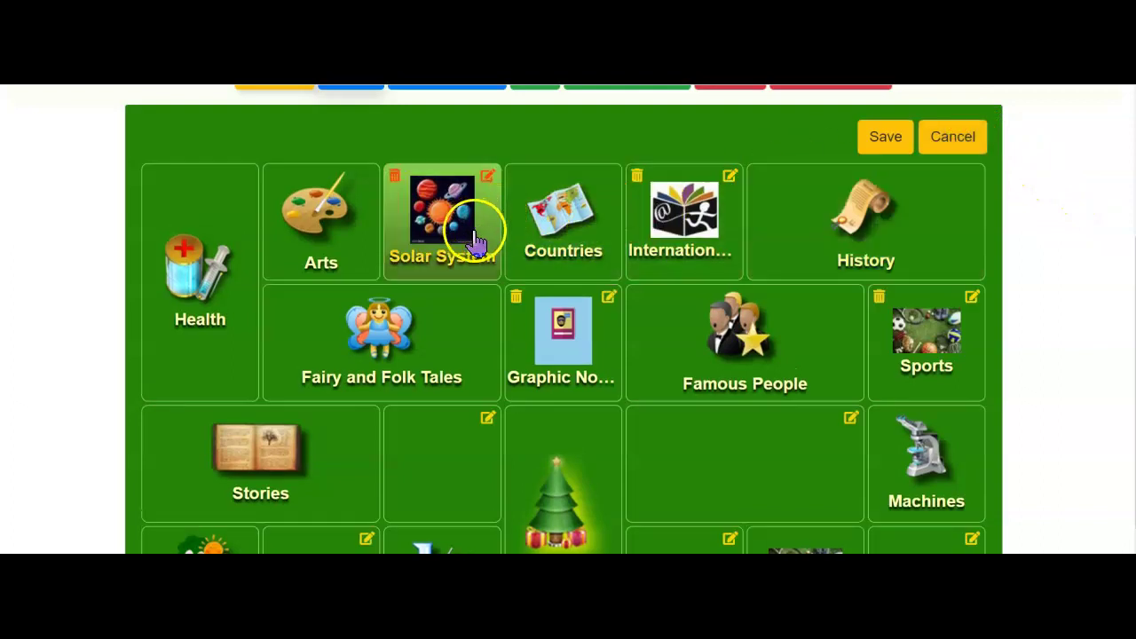
Review the Solar System category's source, name, search terms and search field, and close its settings.
left_click(488, 179)
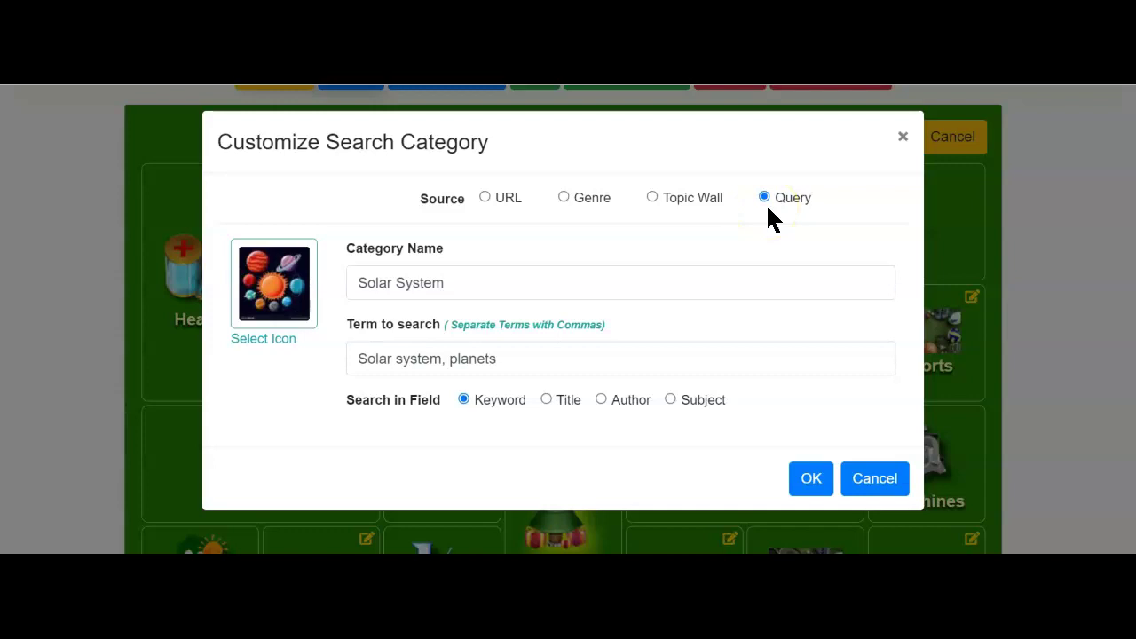
left_click(463, 290)
left_click(803, 482)
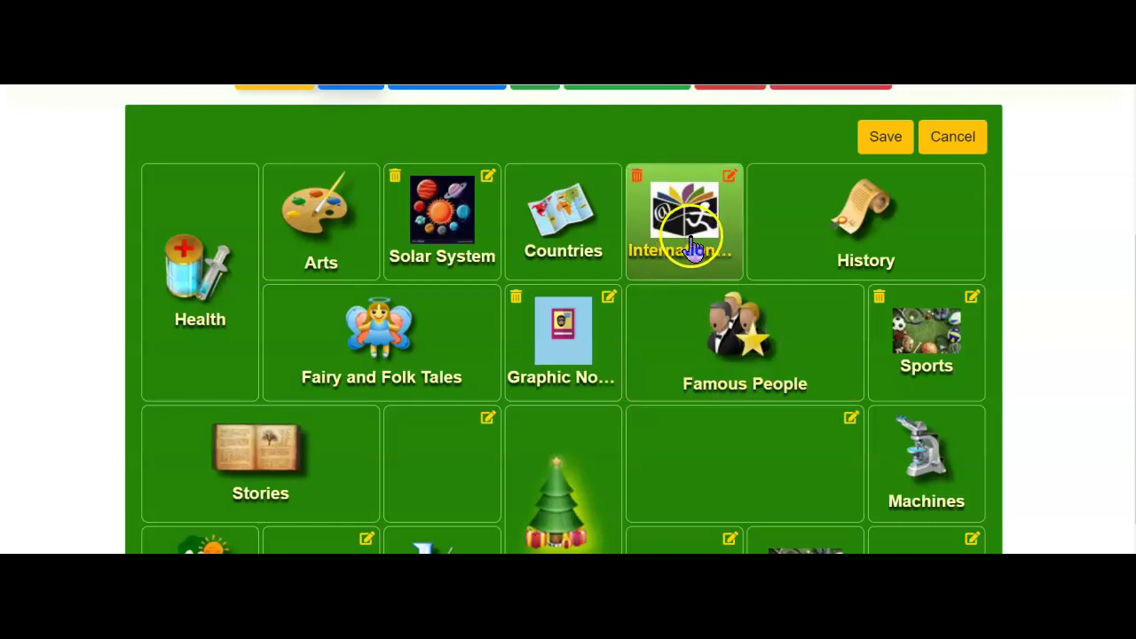
Review the settings of the International Children's Digital Library category and of the Graphic Novels category.
left_click(730, 177)
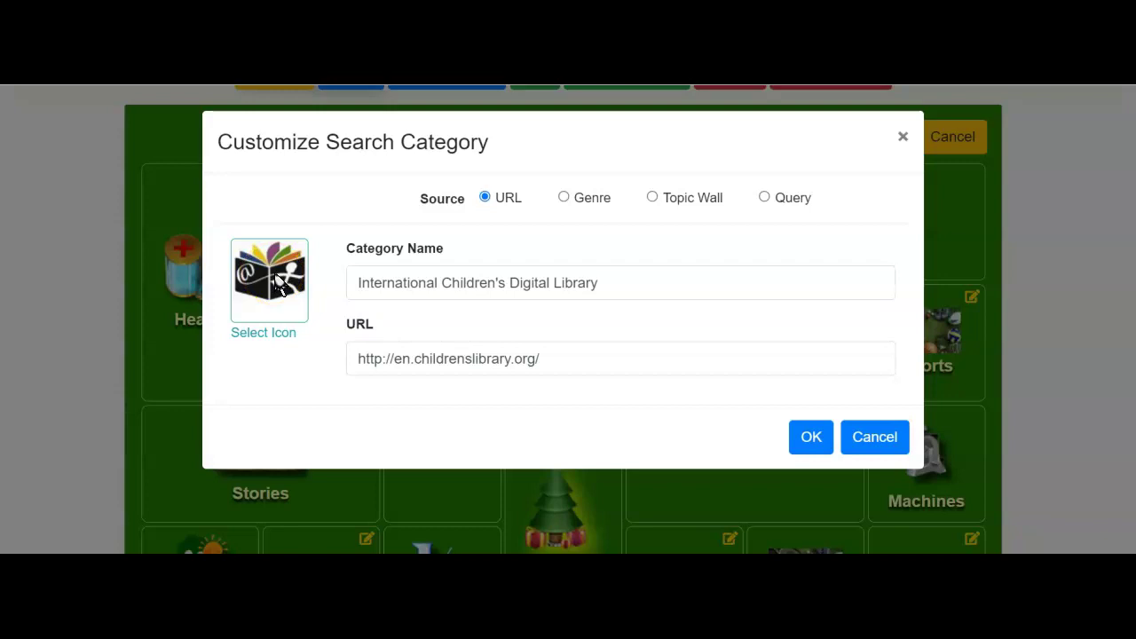
left_click(808, 444)
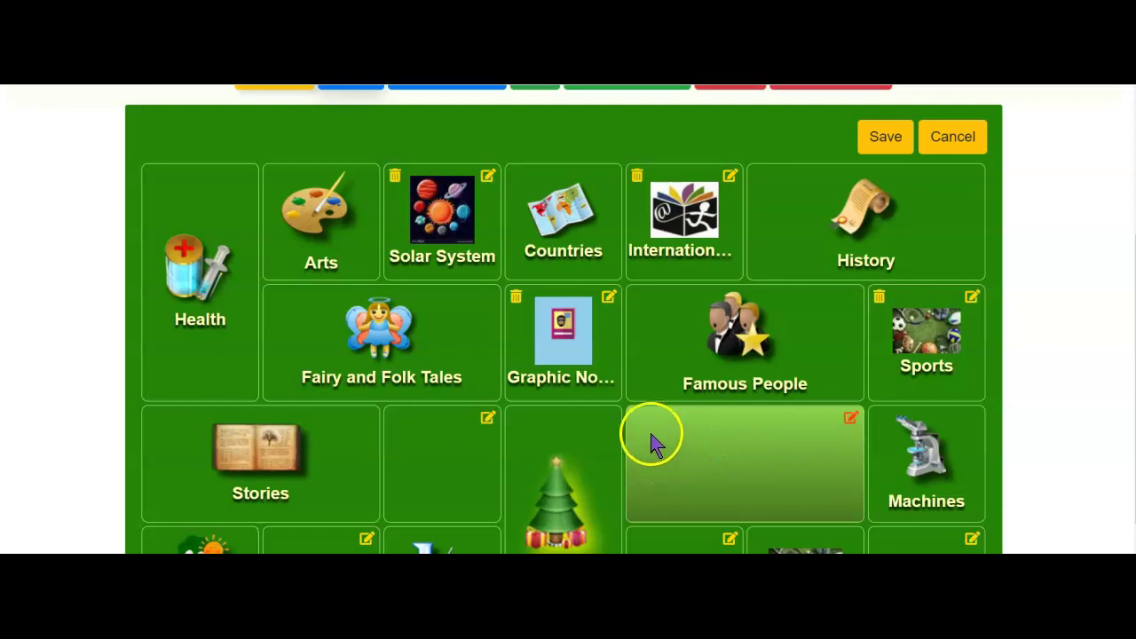
left_click(611, 295)
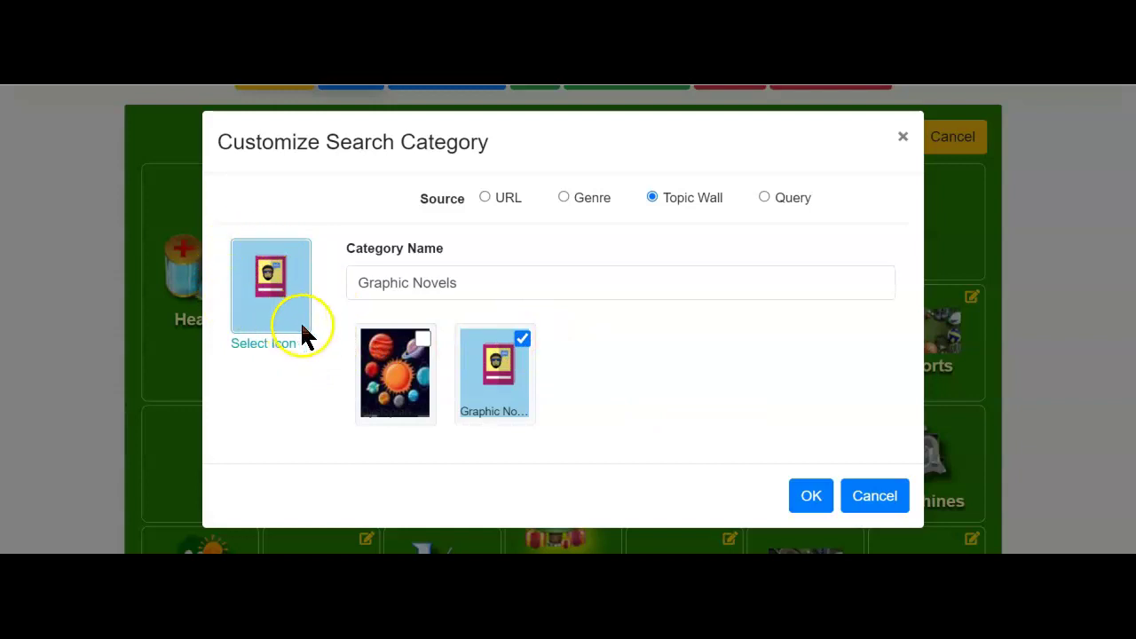
left_click(812, 497)
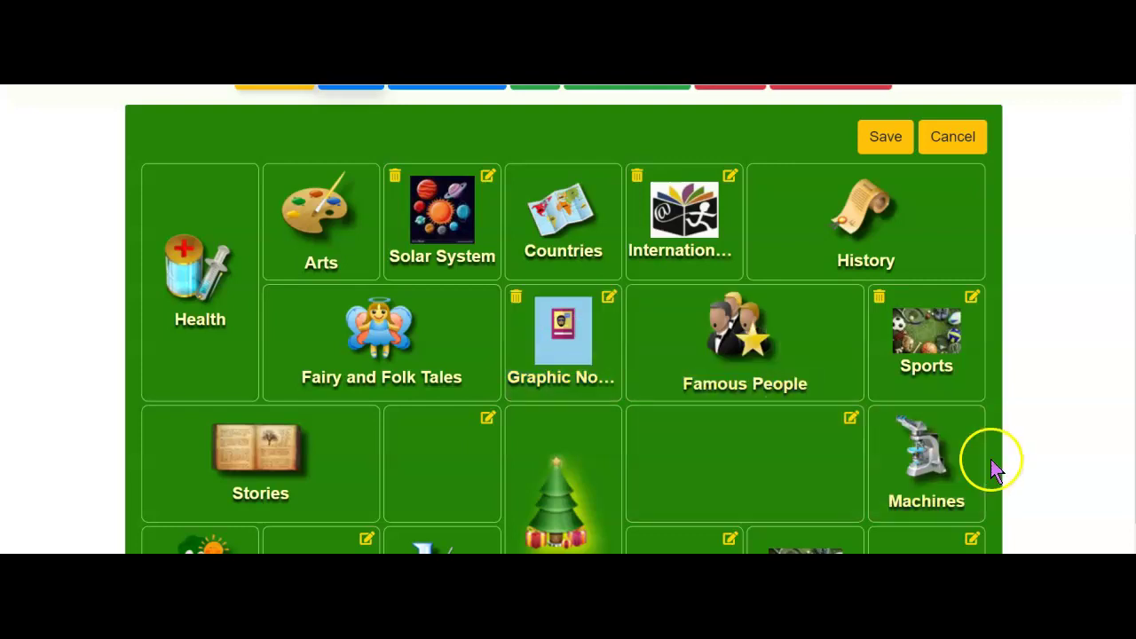
Open the Sports category for editing and bring up its icon selection.
left_click(972, 300)
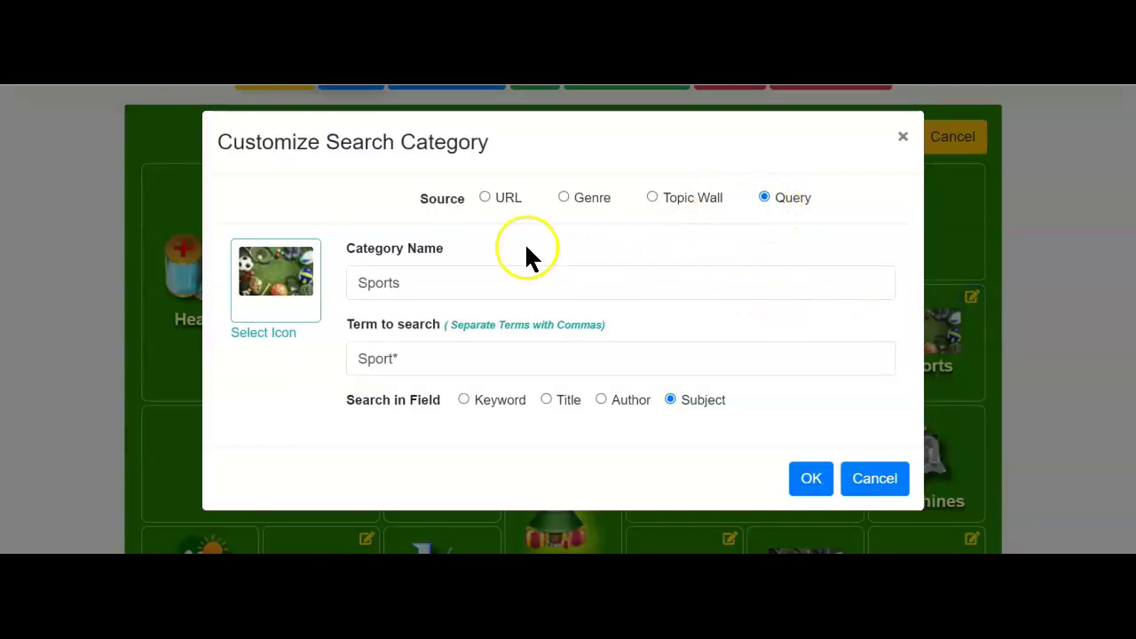
left_click(401, 287)
left_click(401, 360)
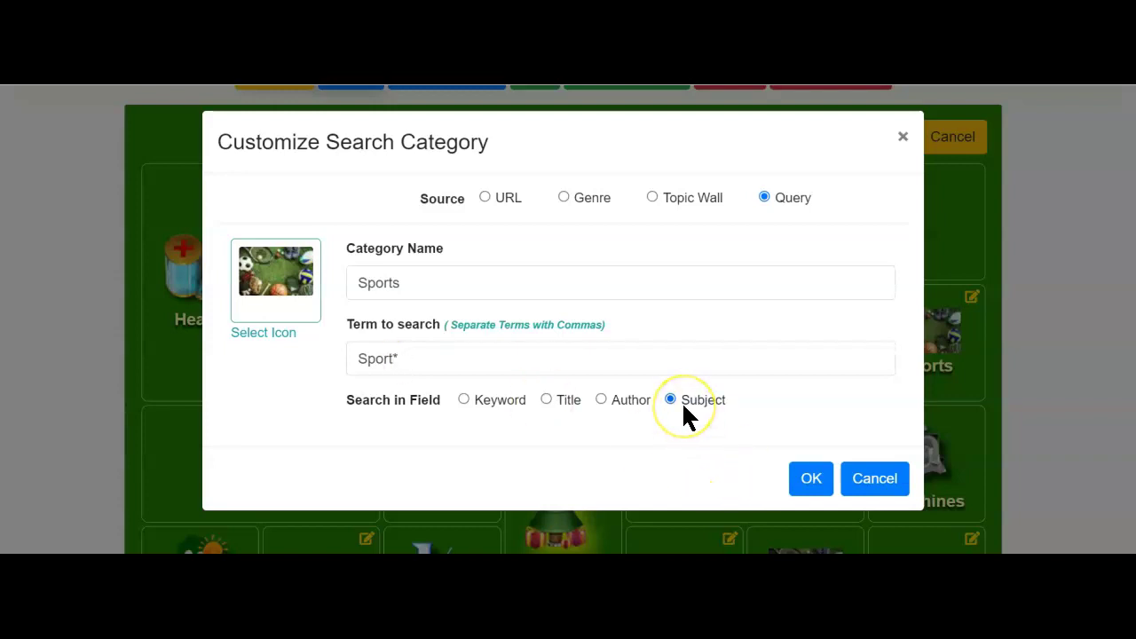
left_click(263, 335)
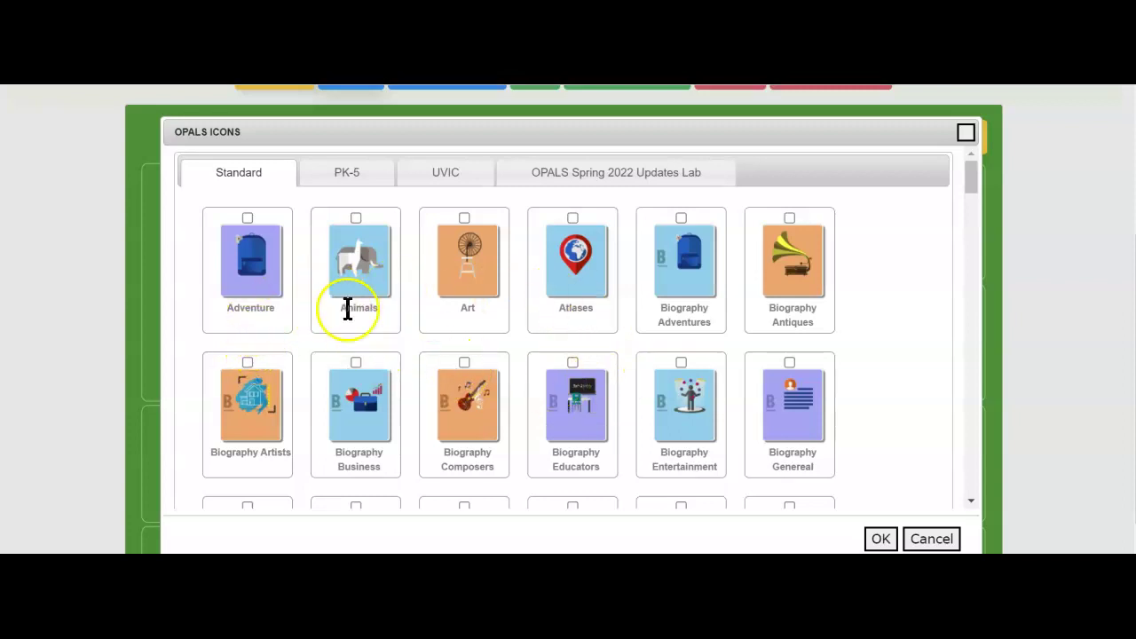
Browse the PK-5 and UVIC icon collections, including the list of UVIC subject groups.
left_click(348, 172)
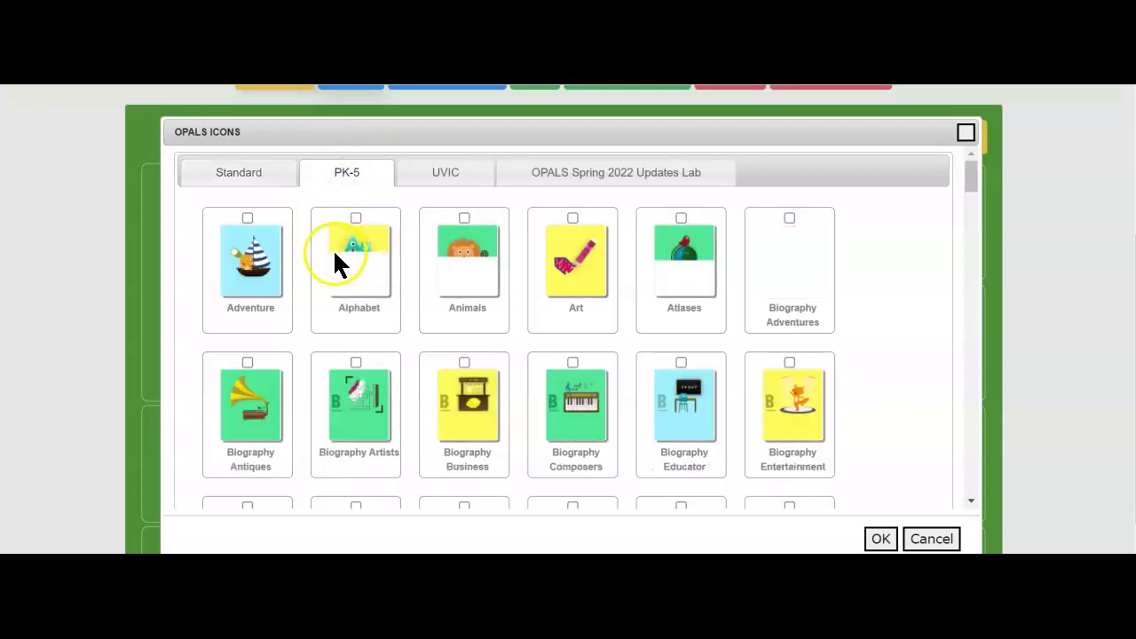
left_click(444, 174)
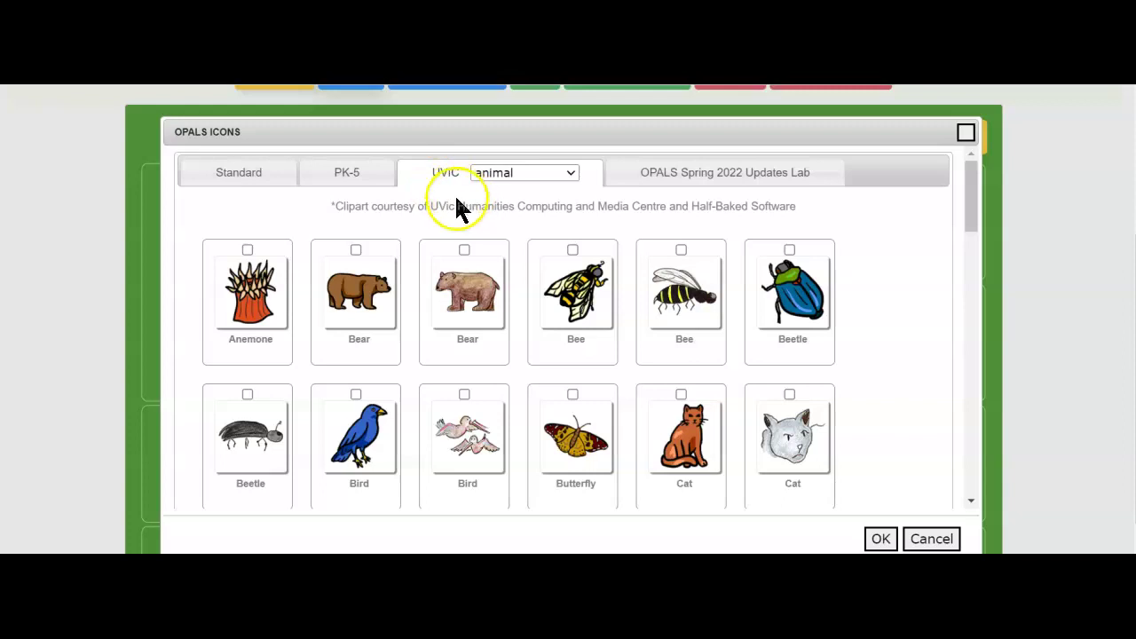
left_click(570, 175)
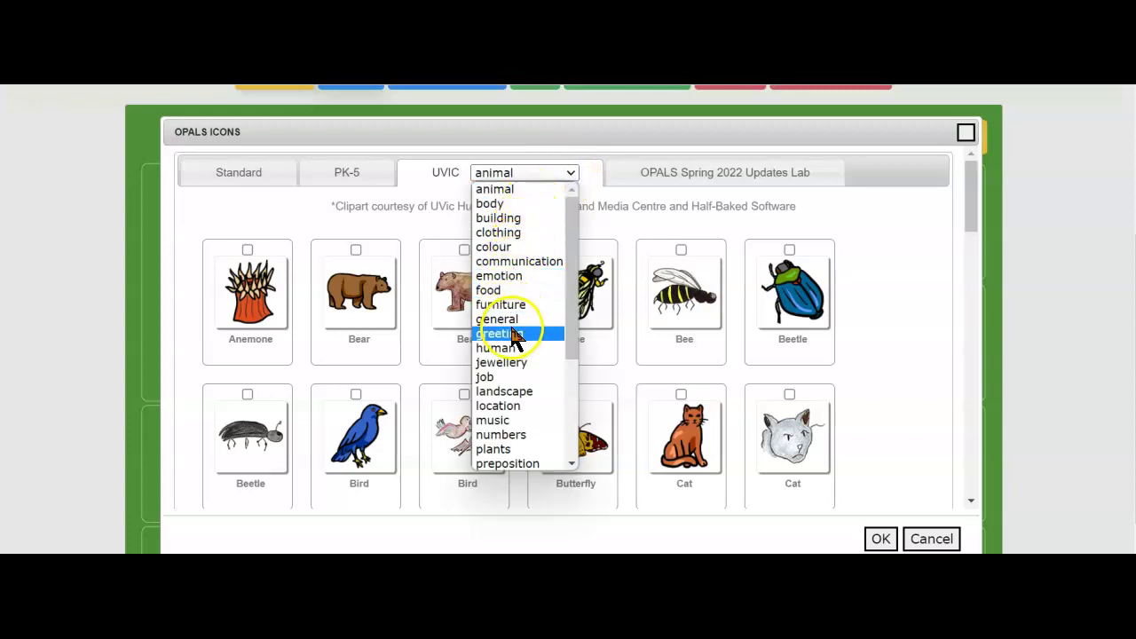
left_click(878, 352)
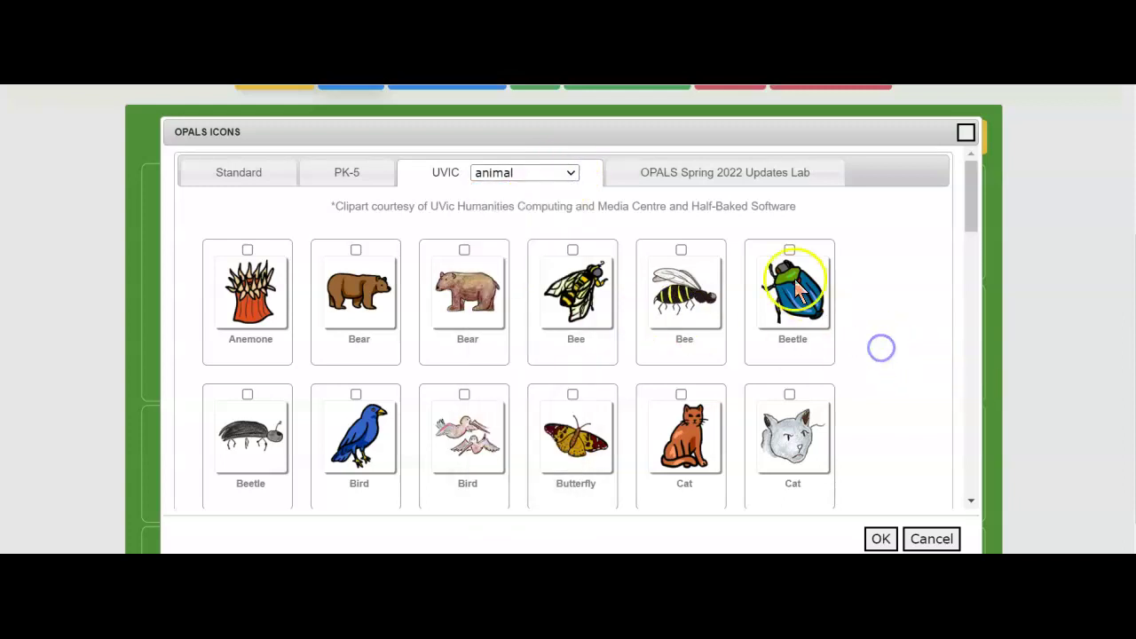
Delete the Sports icon from the OPALS Spring 2022 Updates Lab icon collection.
left_click(695, 178)
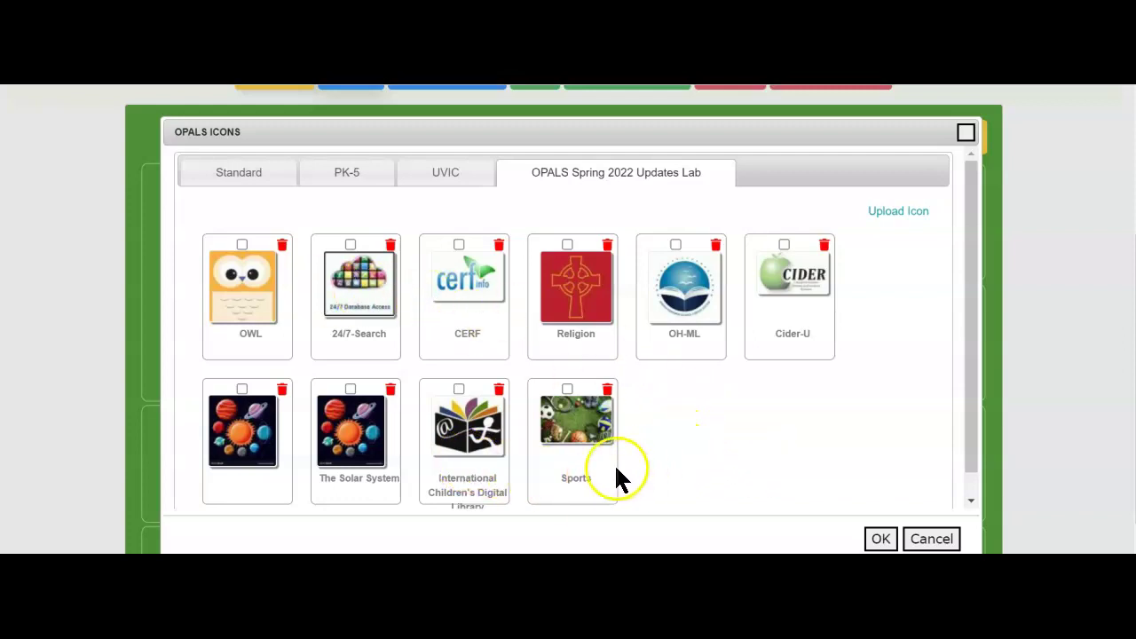
left_click(607, 389)
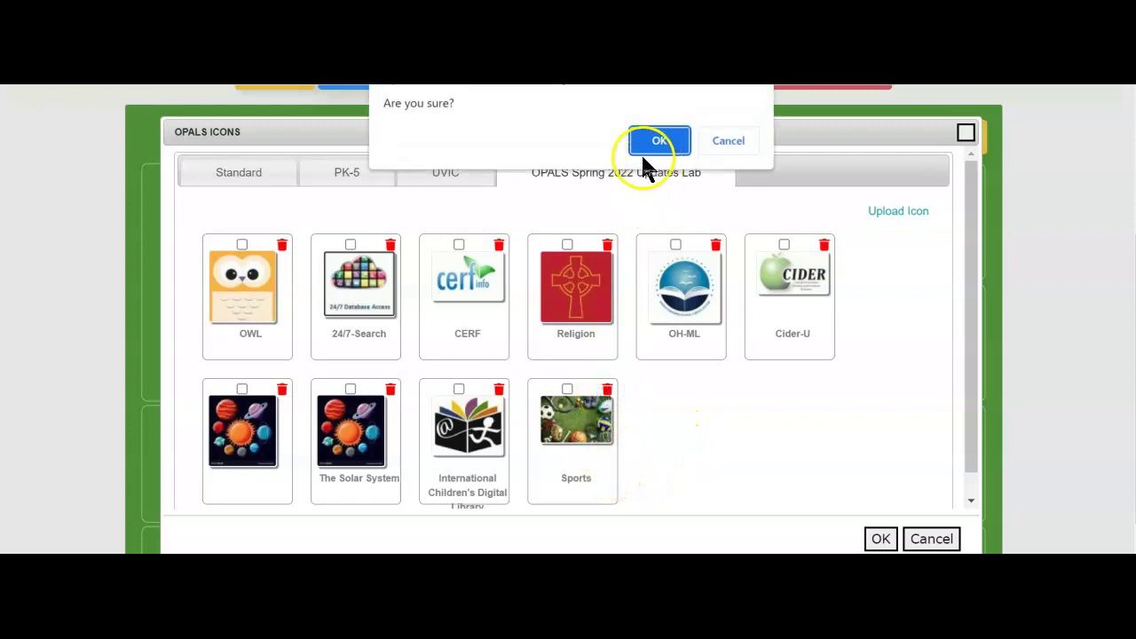
left_click(657, 142)
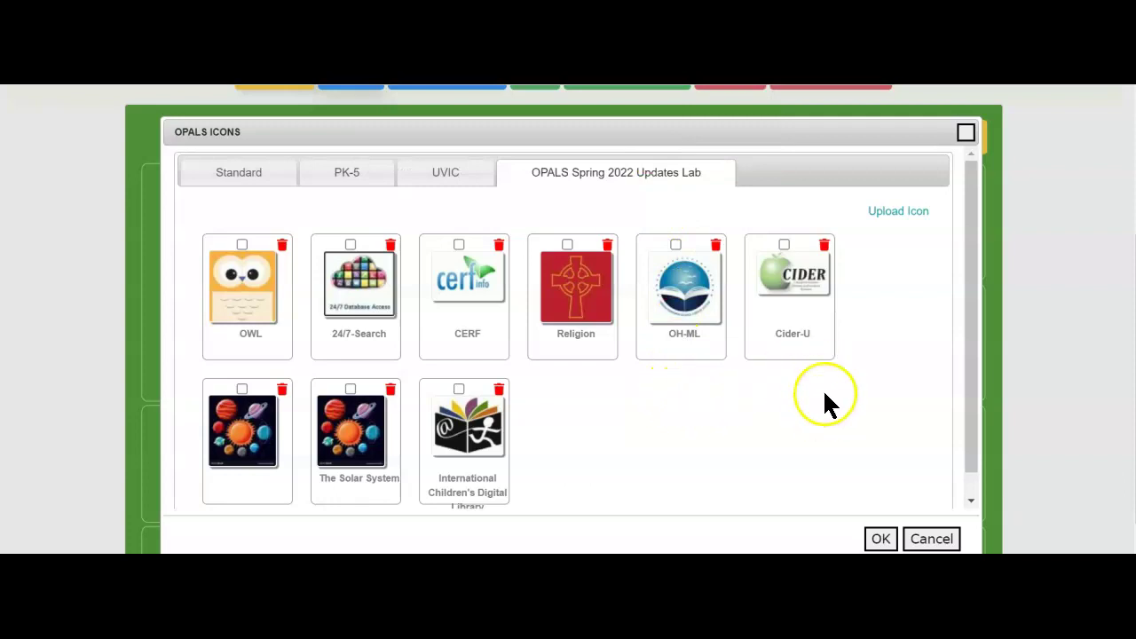
Upload a local icon named Sports, using the download.jpg sports image from the OPALS IMAGES folder.
left_click(885, 213)
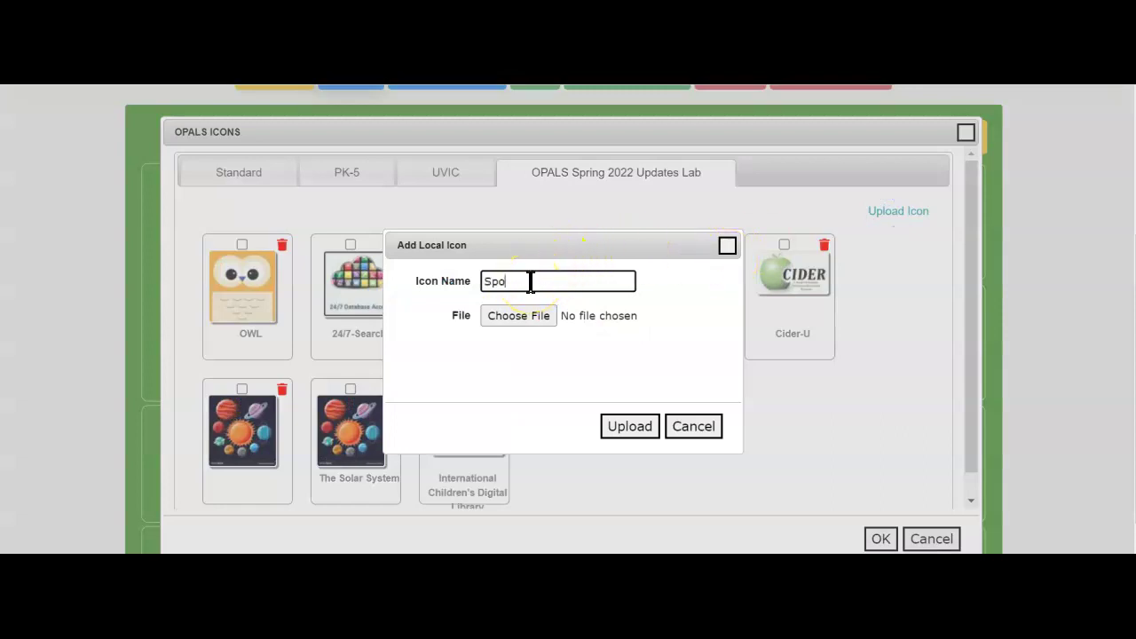
left_click(520, 317)
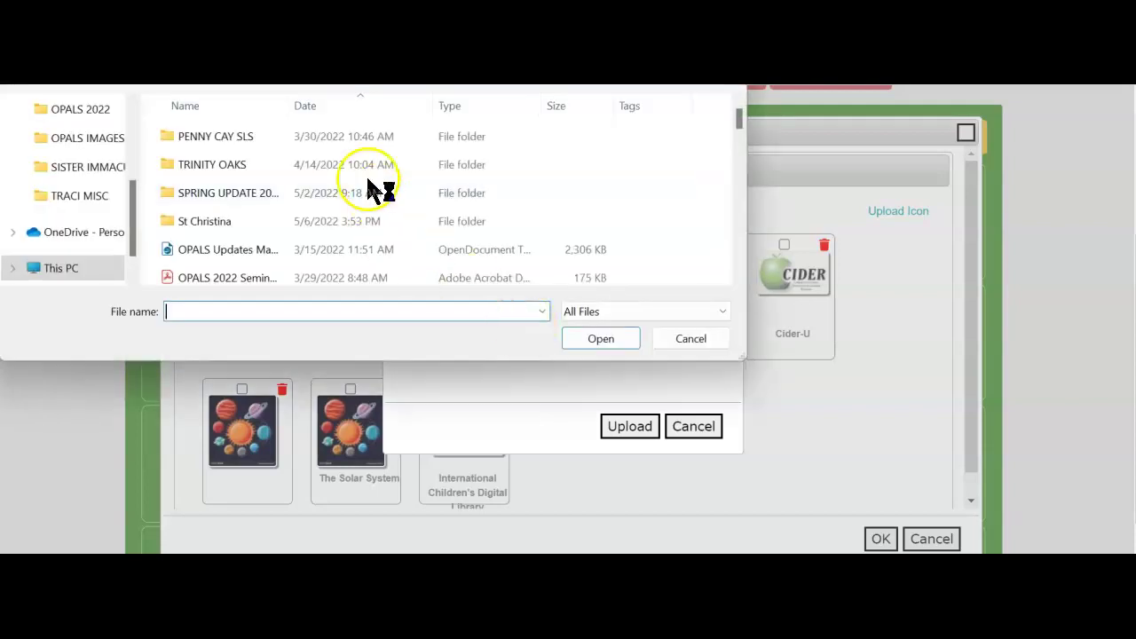
left_click(115, 140)
scroll(462, 211, "down", 1)
scroll(460, 206, "up", 1)
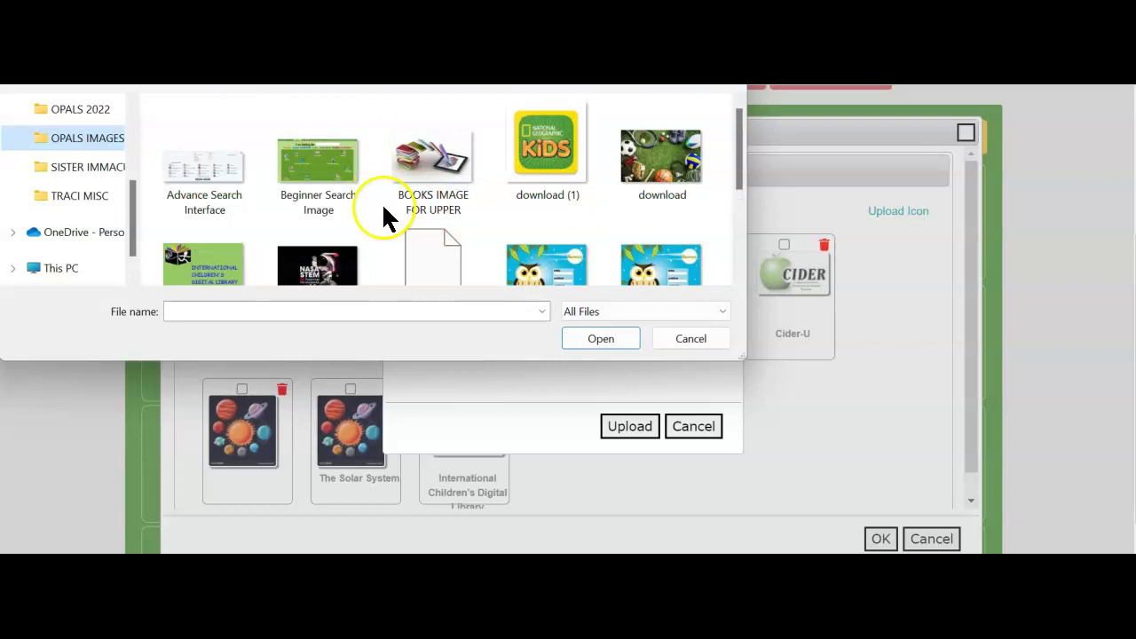
left_click(659, 158)
double_click(660, 158)
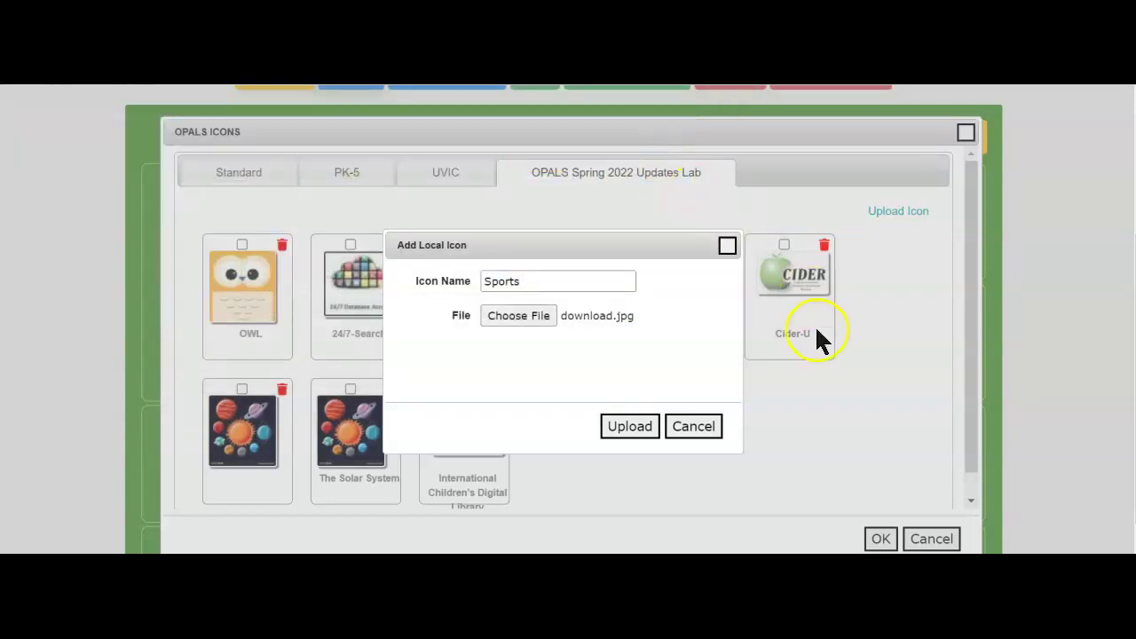
left_click(630, 428)
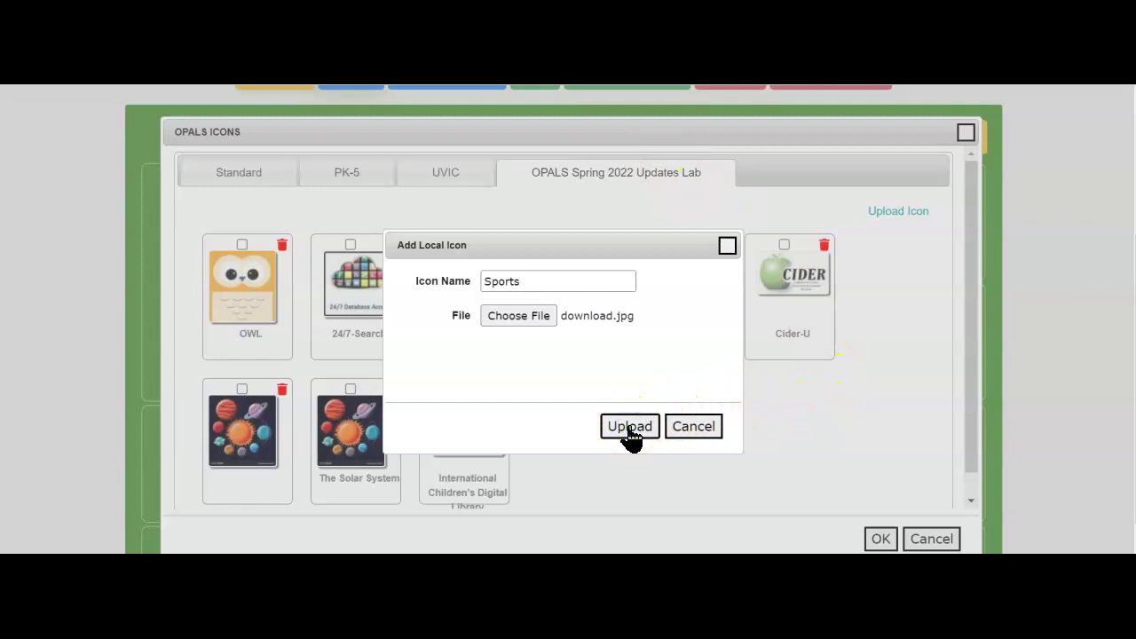
left_click(624, 430)
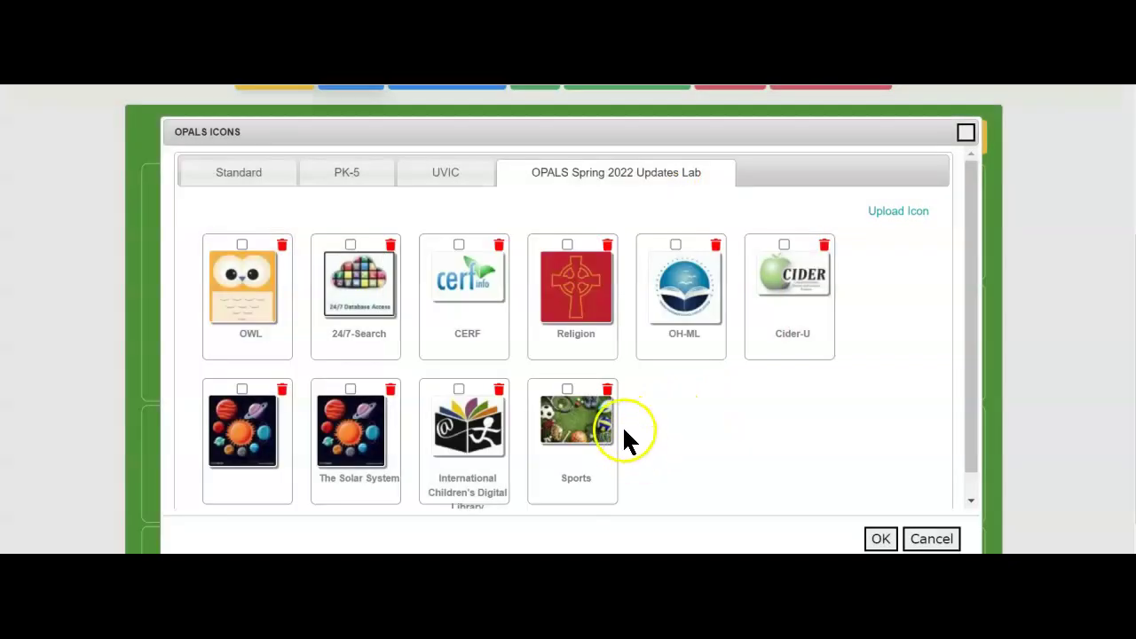
Assign the uploaded Sports icon to the Sports category and save the category grid.
left_click(568, 389)
left_click(880, 539)
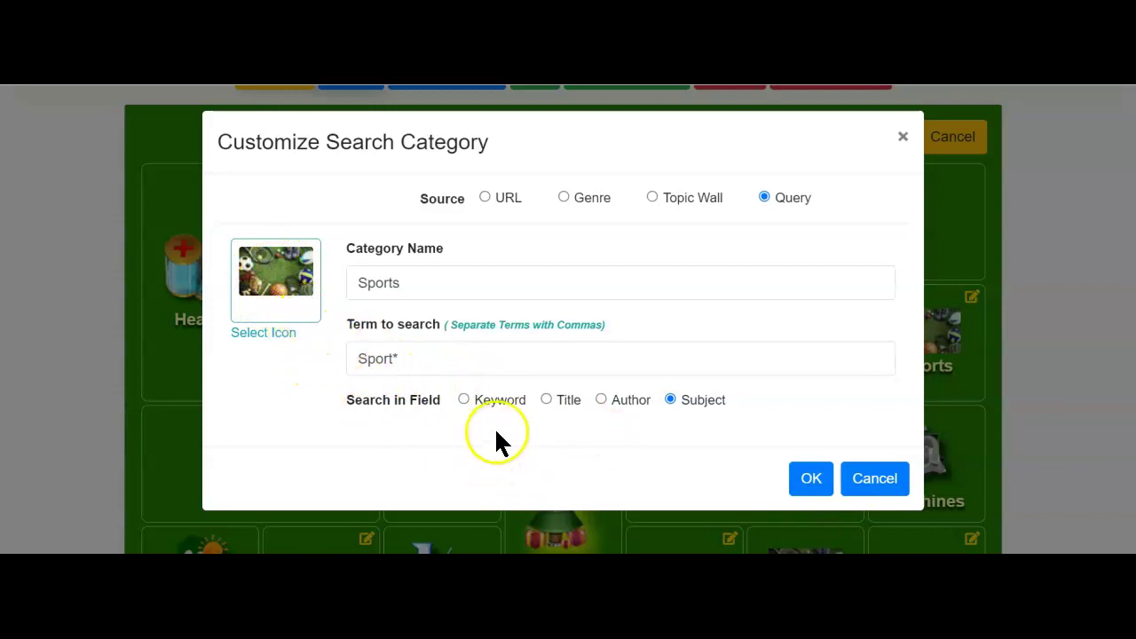
left_click(810, 484)
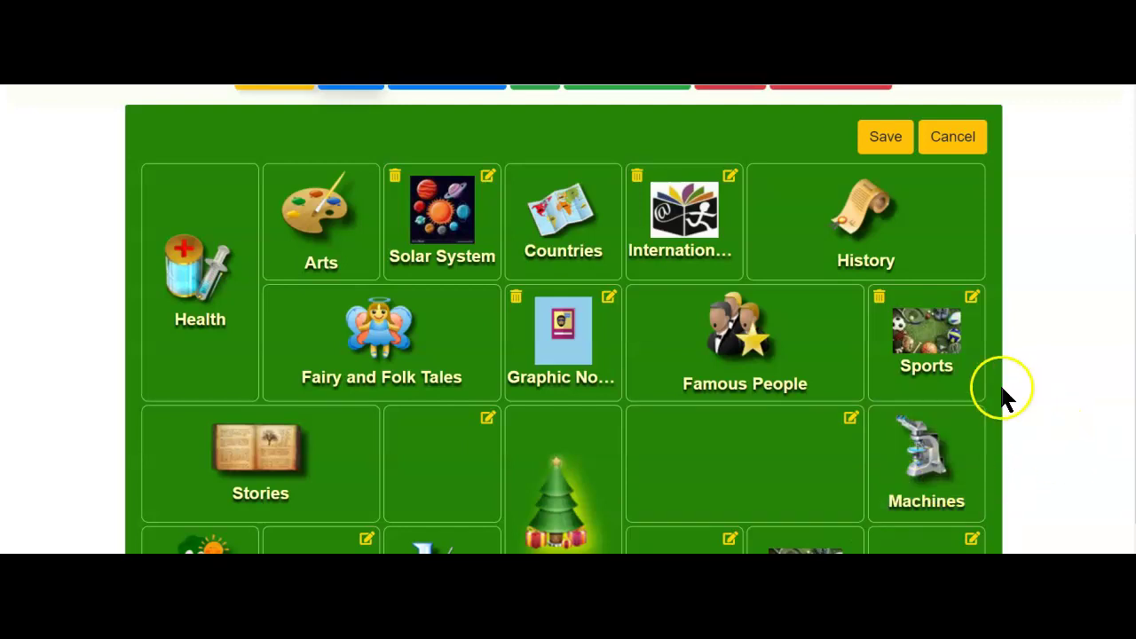
left_click(872, 135)
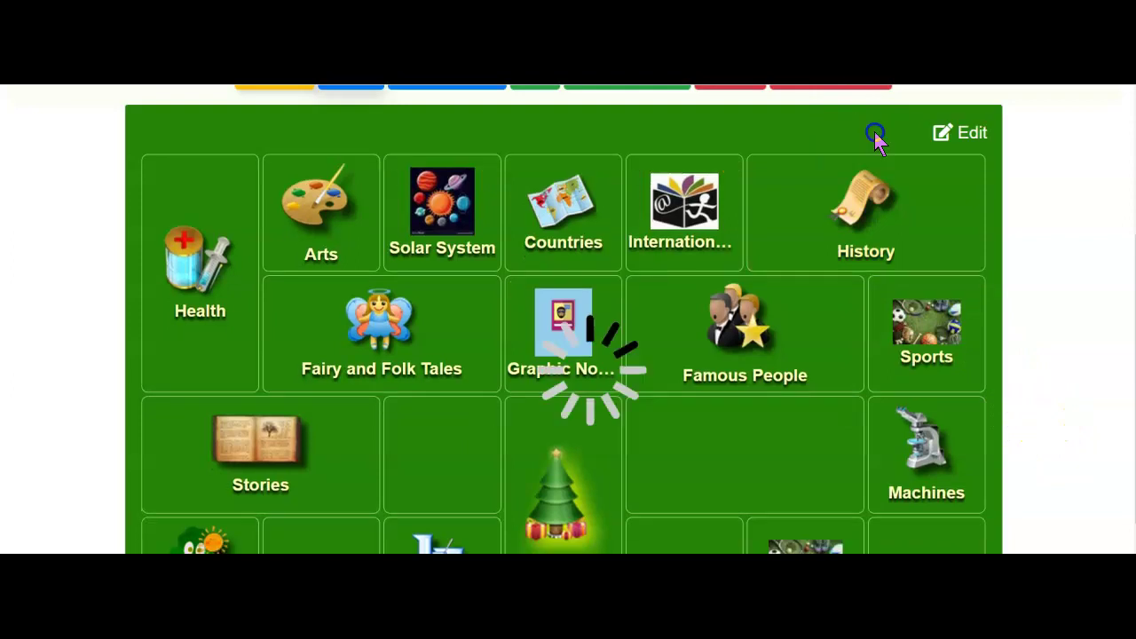
Open the Solar System category from the grid and look through its search results.
scroll(532, 204, "up", 2)
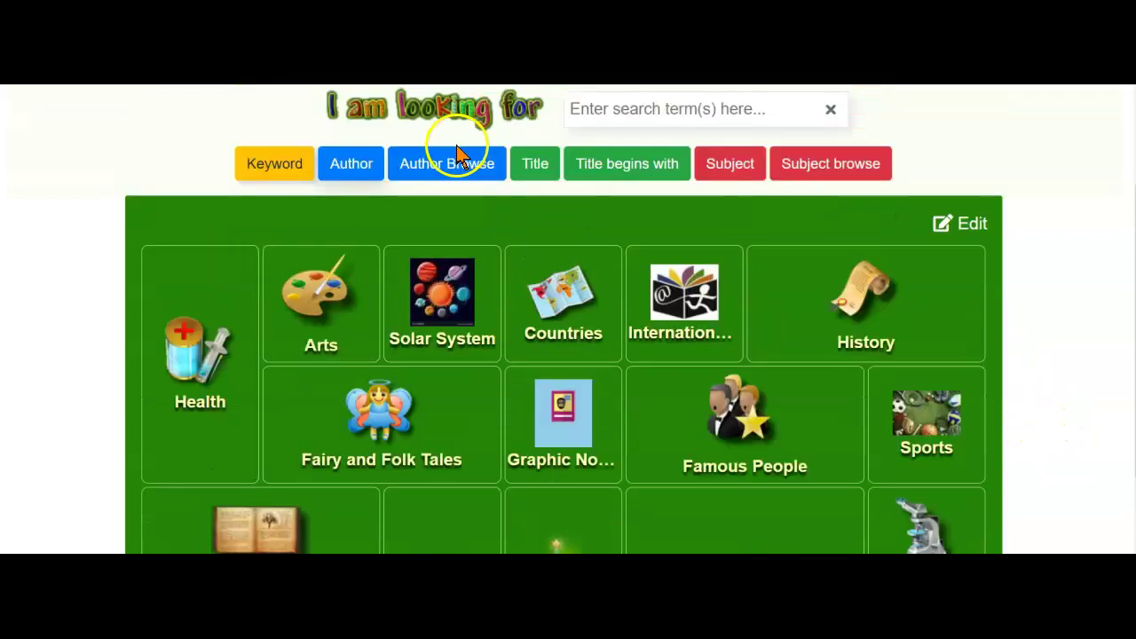
left_click(441, 336)
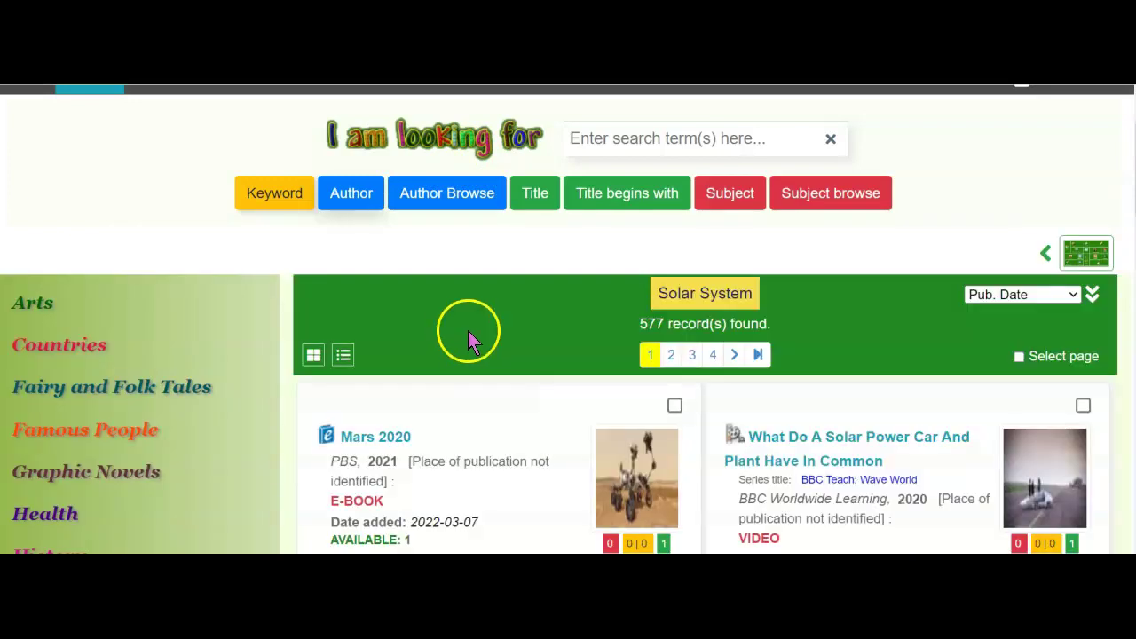
scroll(468, 331, "down", 2)
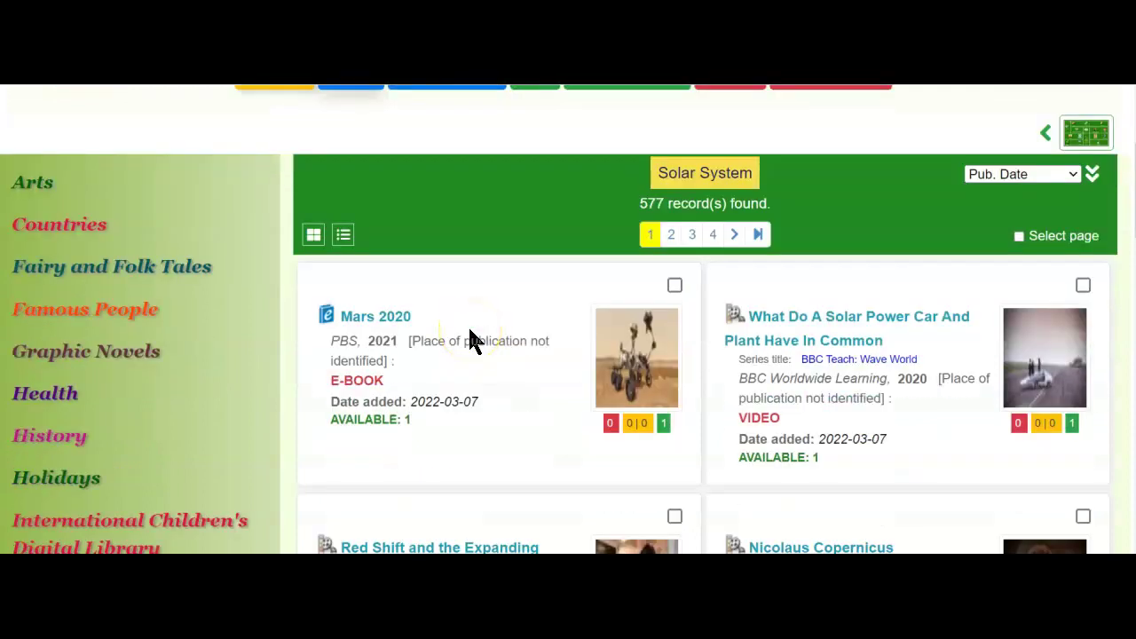
scroll(470, 340, "down", 2)
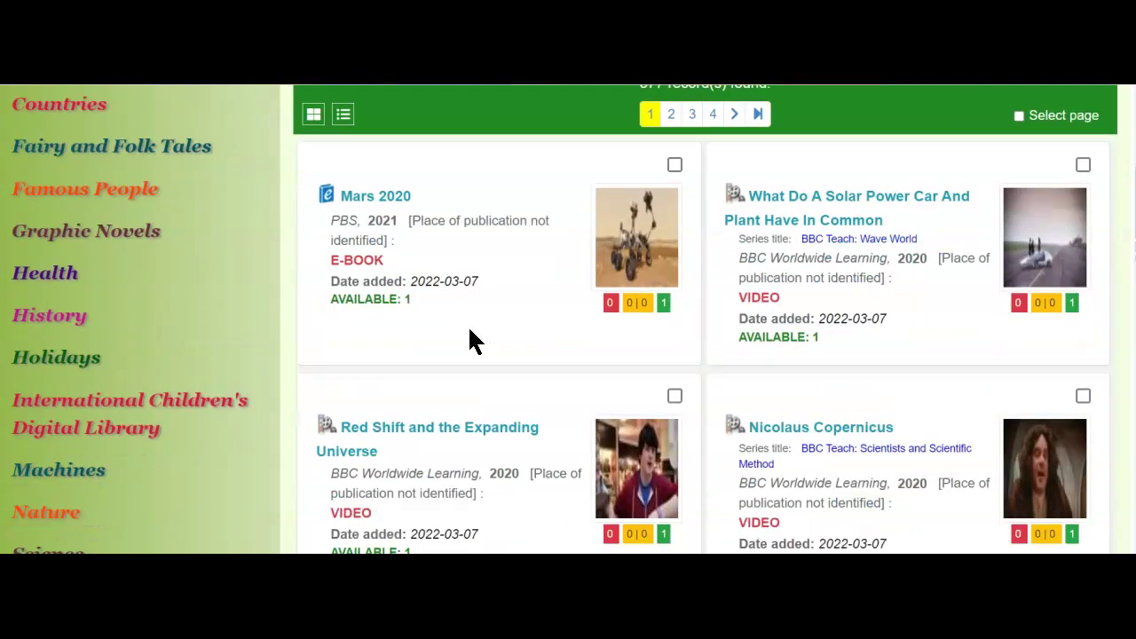
scroll(468, 328, "down", 2)
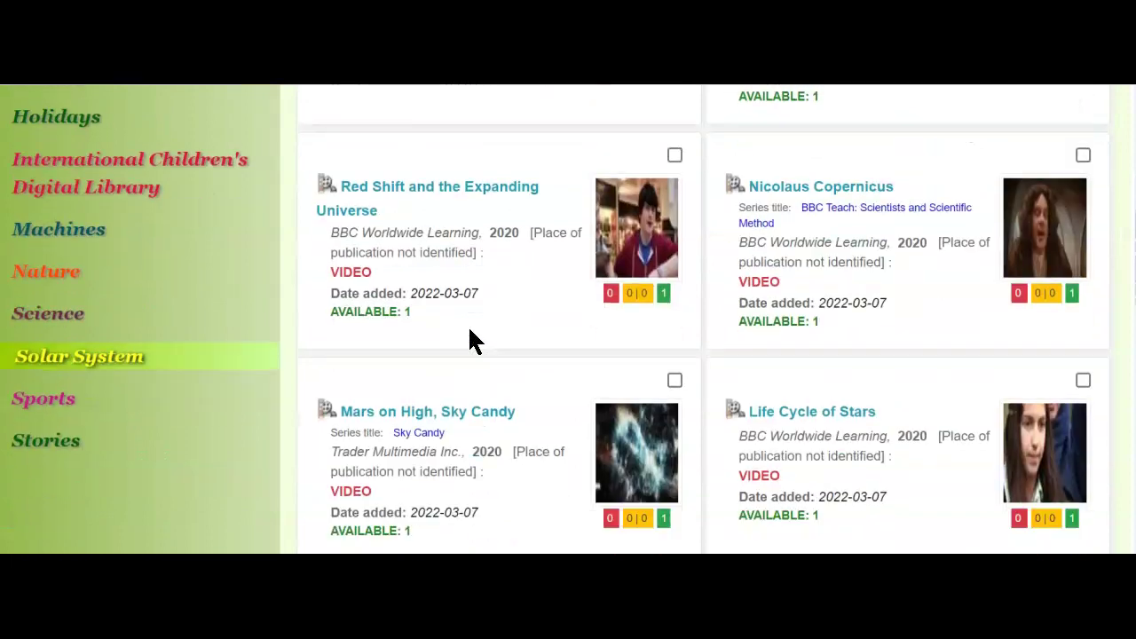
scroll(471, 340, "up", 3)
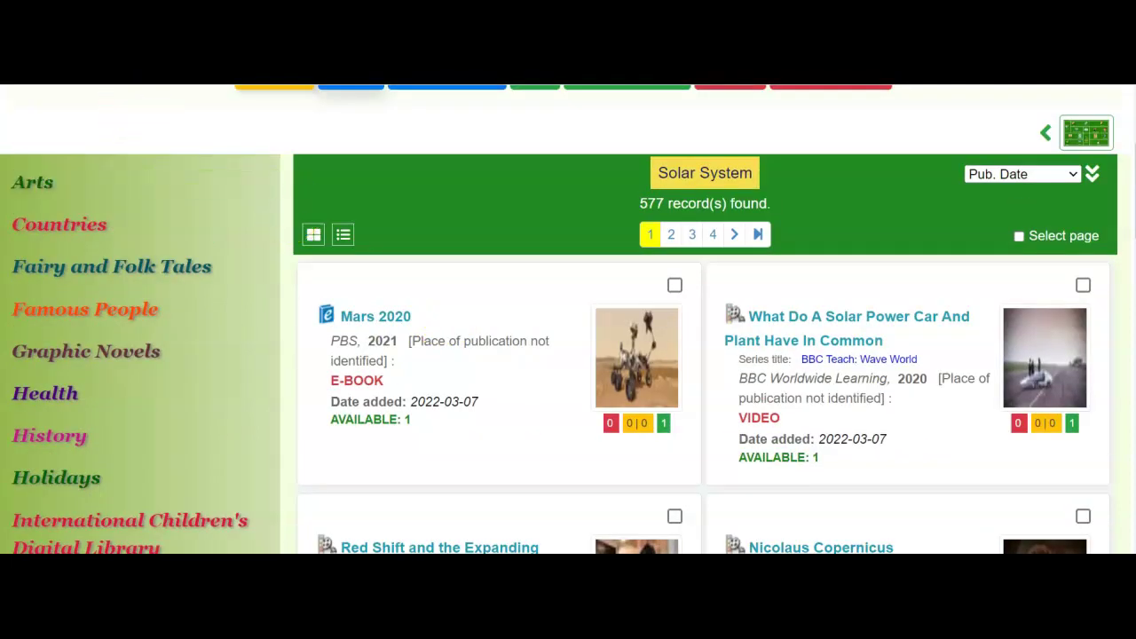
Return to the category grid, open the Sports category and look through its search results.
key("alt+Left")
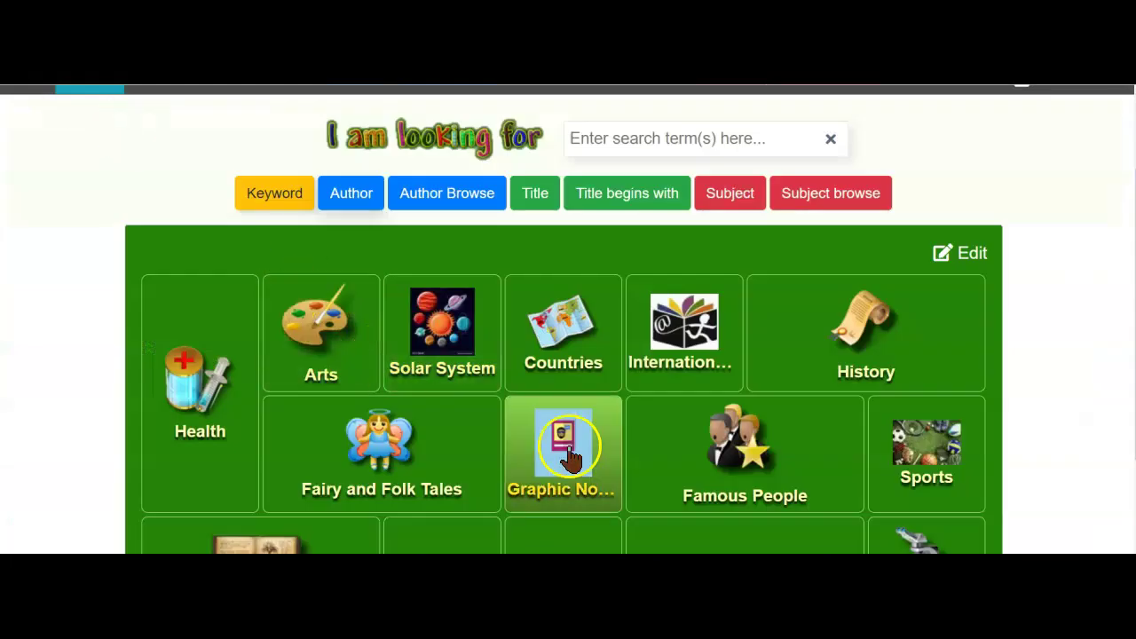
left_click(680, 345)
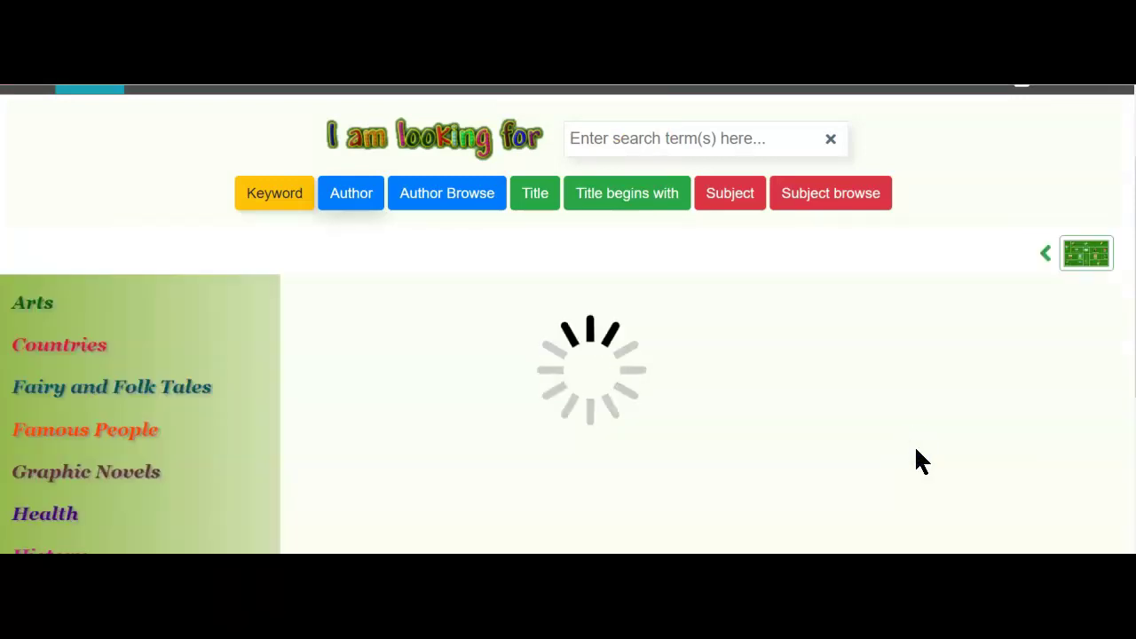
left_click(835, 410)
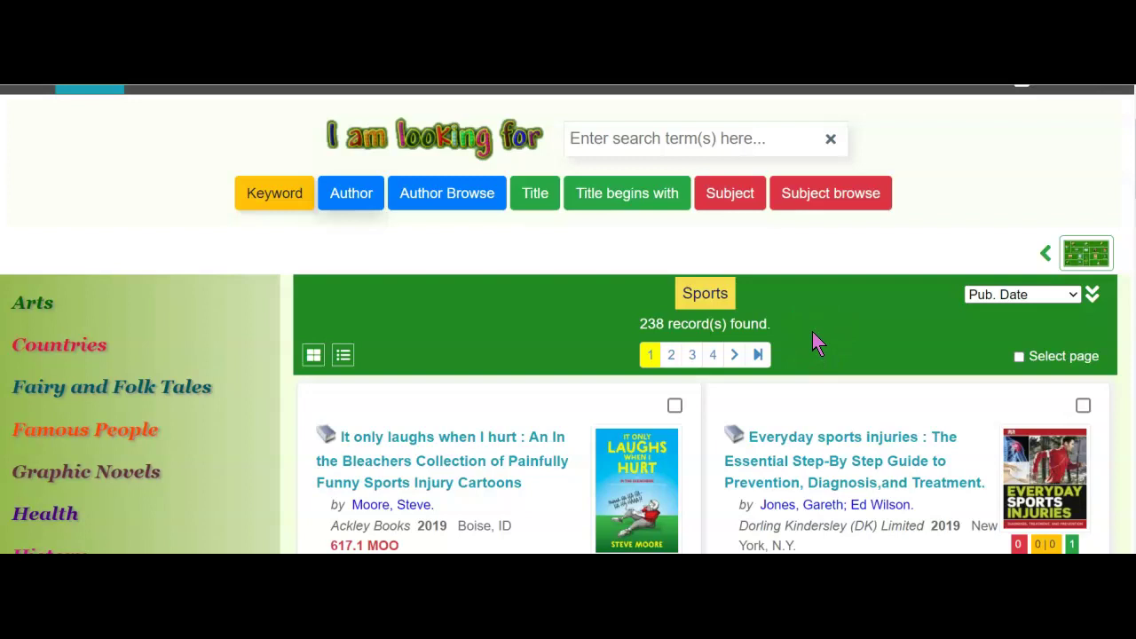
scroll(815, 340, "down", 4)
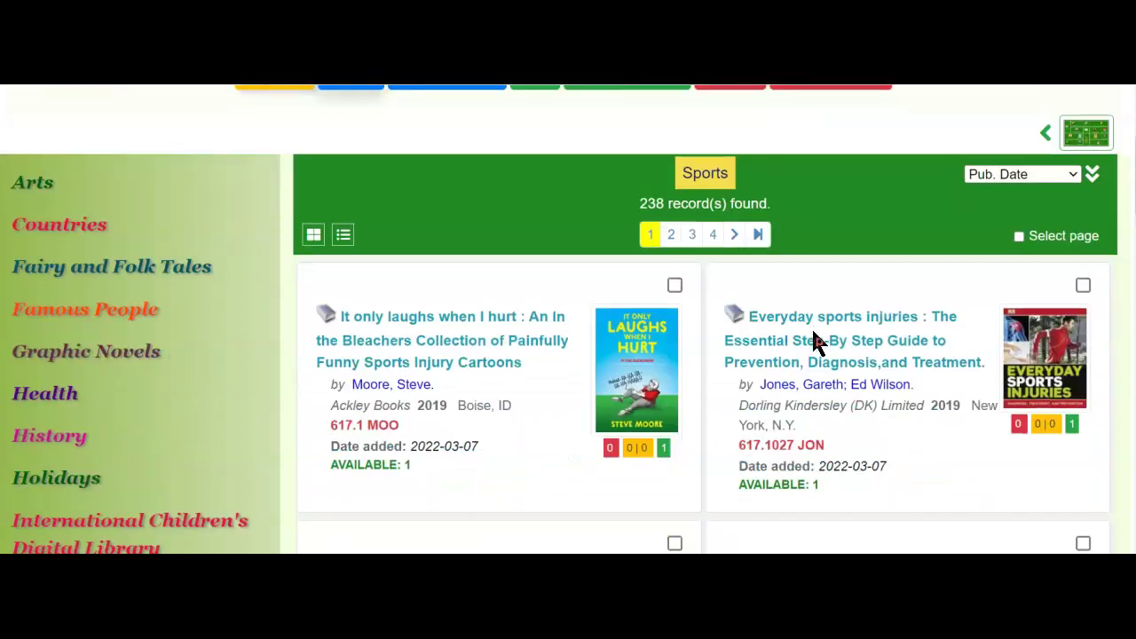
scroll(814, 330, "down", 3)
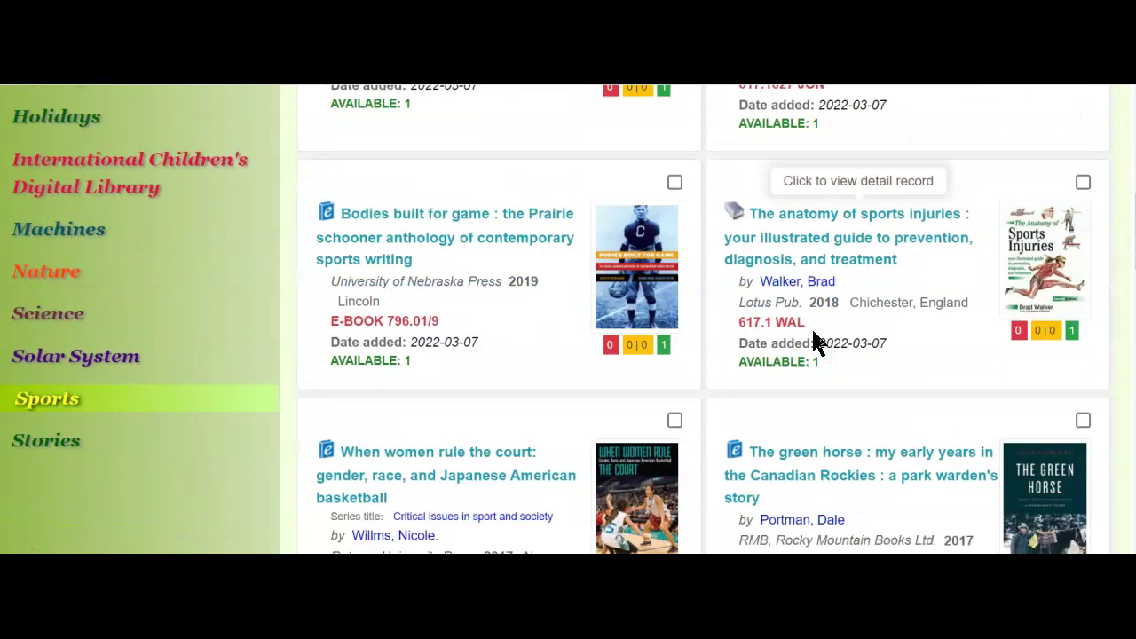
scroll(815, 342, "up", 10)
Go back to the category grid, open the Graphic Novels category and look through its search results.
left_click(650, 317)
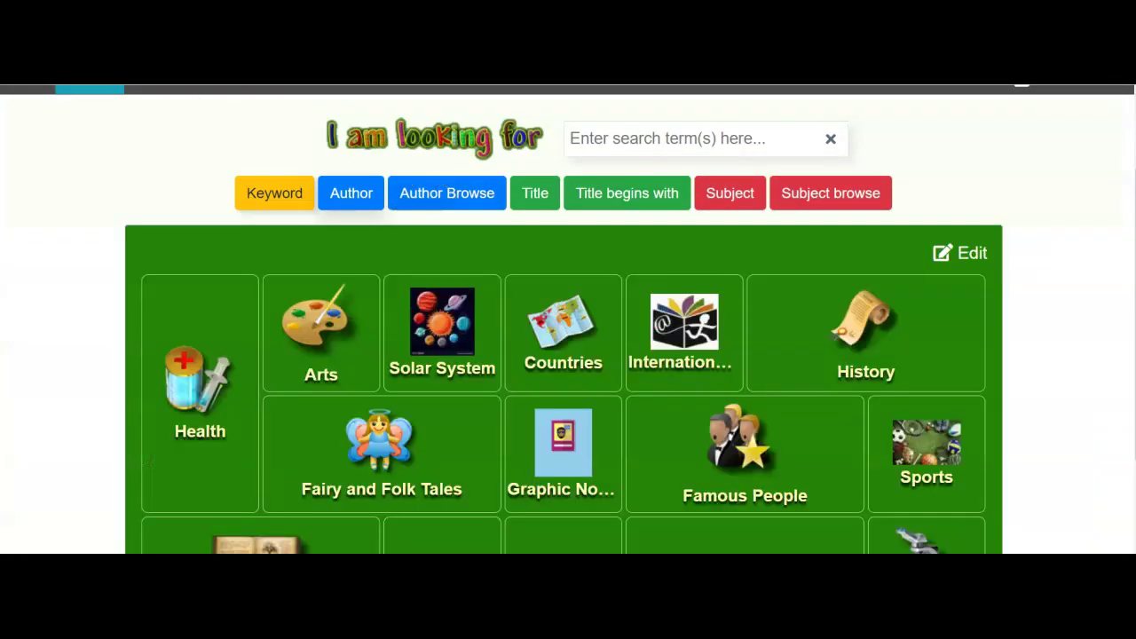
scroll(514, 497, "down", 2)
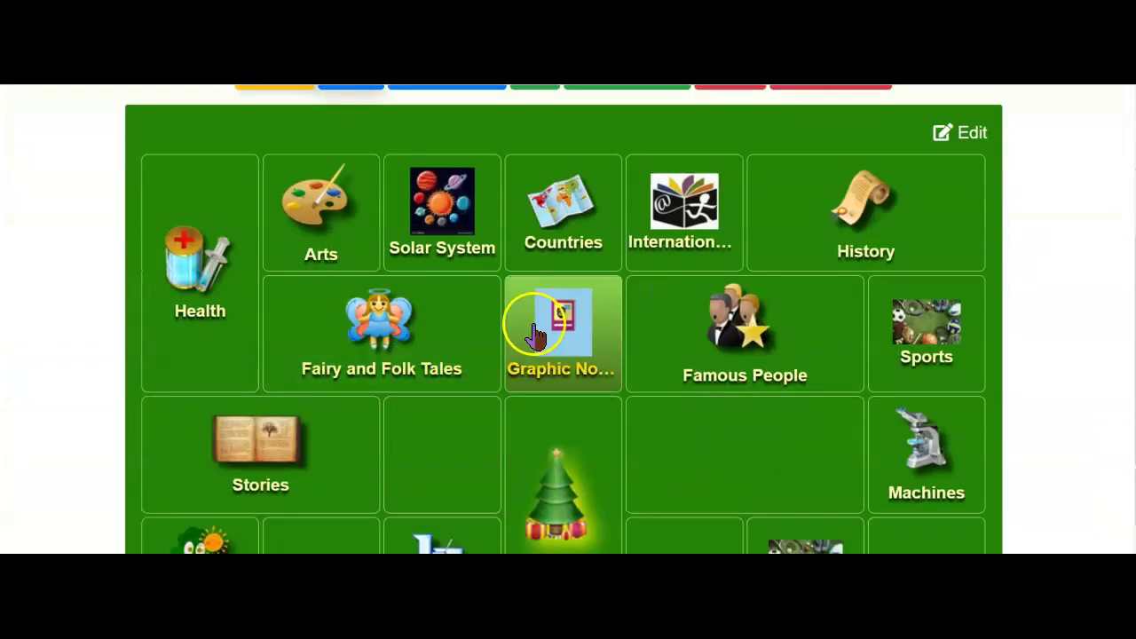
left_click(573, 342)
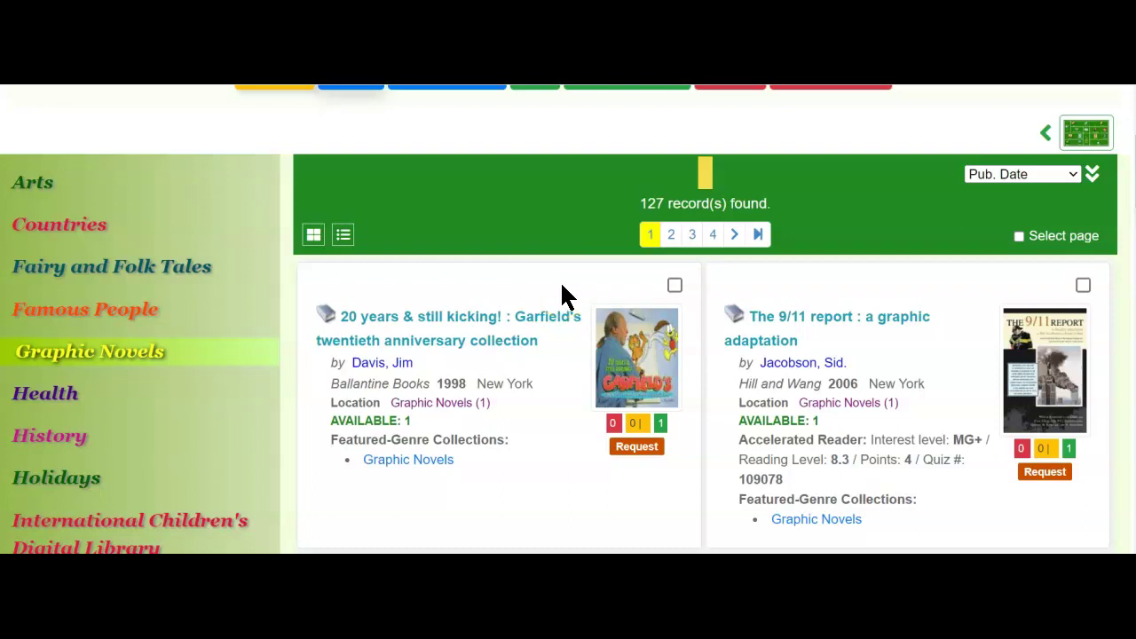
scroll(565, 295, "down", 4)
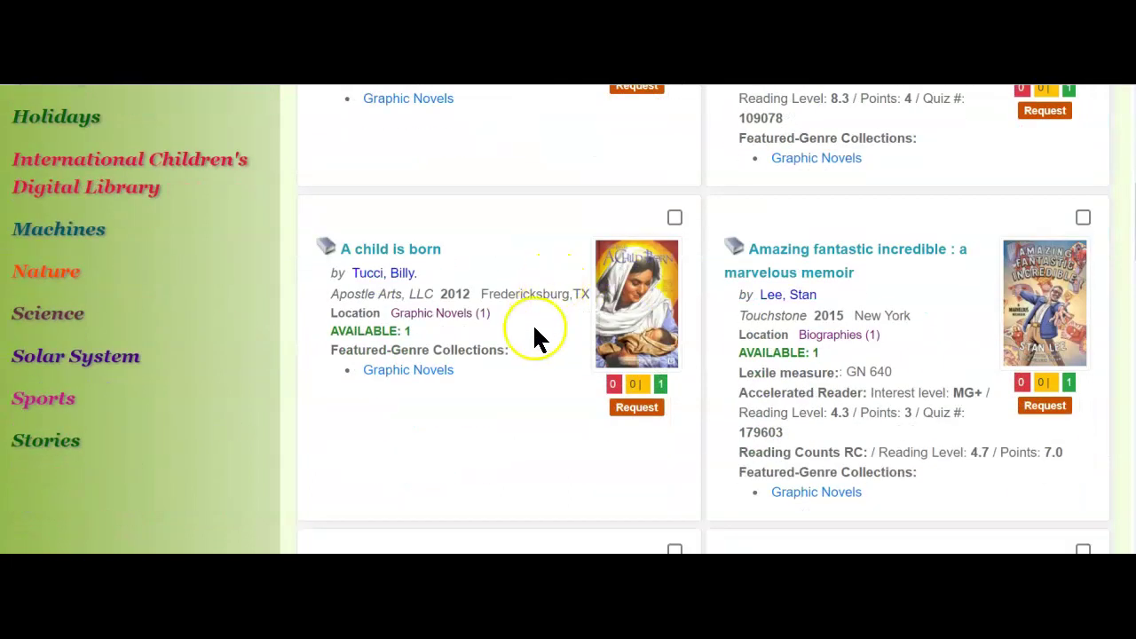
scroll(544, 344, "down", 4)
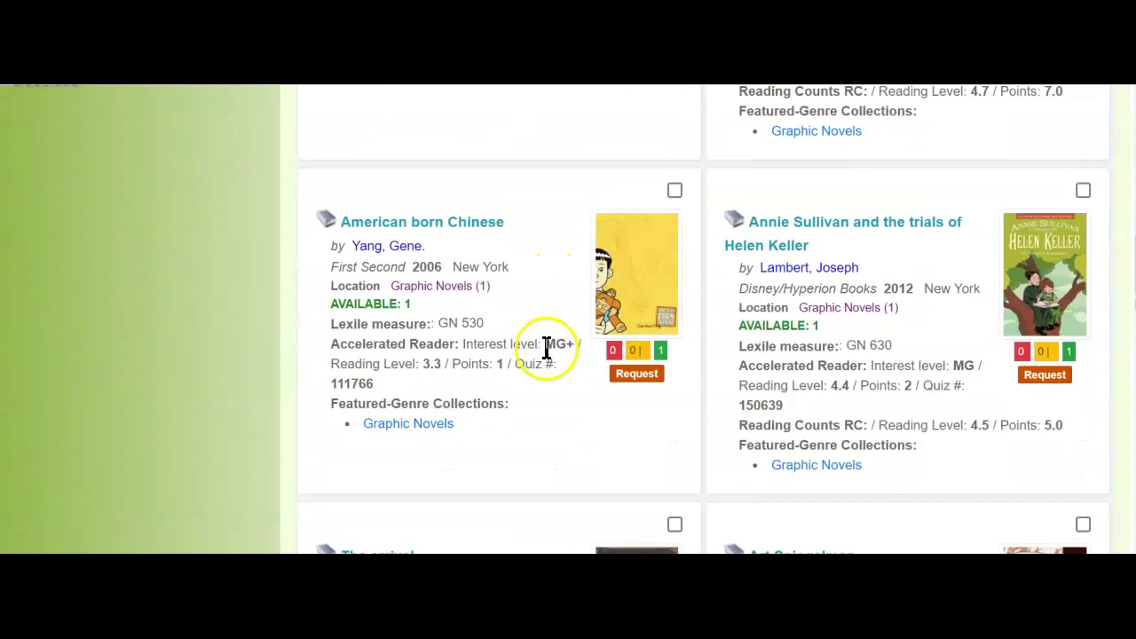
scroll(546, 346, "down", 1)
scroll(545, 344, "down", 2)
scroll(545, 344, "up", 15)
Reopen the Beginner search page and view its category grid.
mouse_move(88, 194)
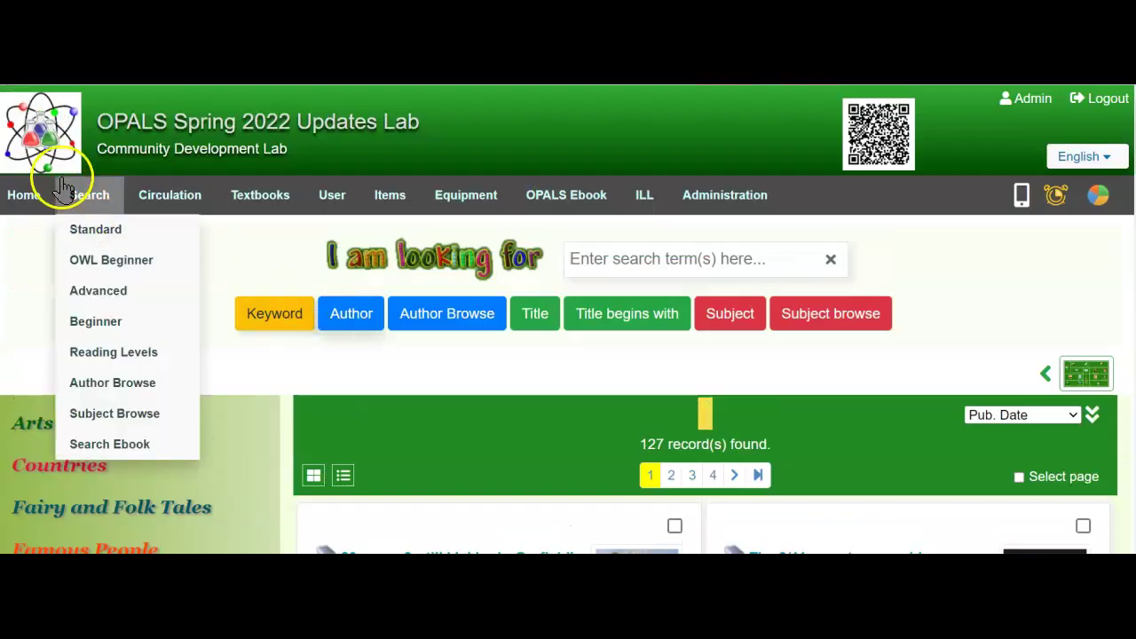
left_click(86, 325)
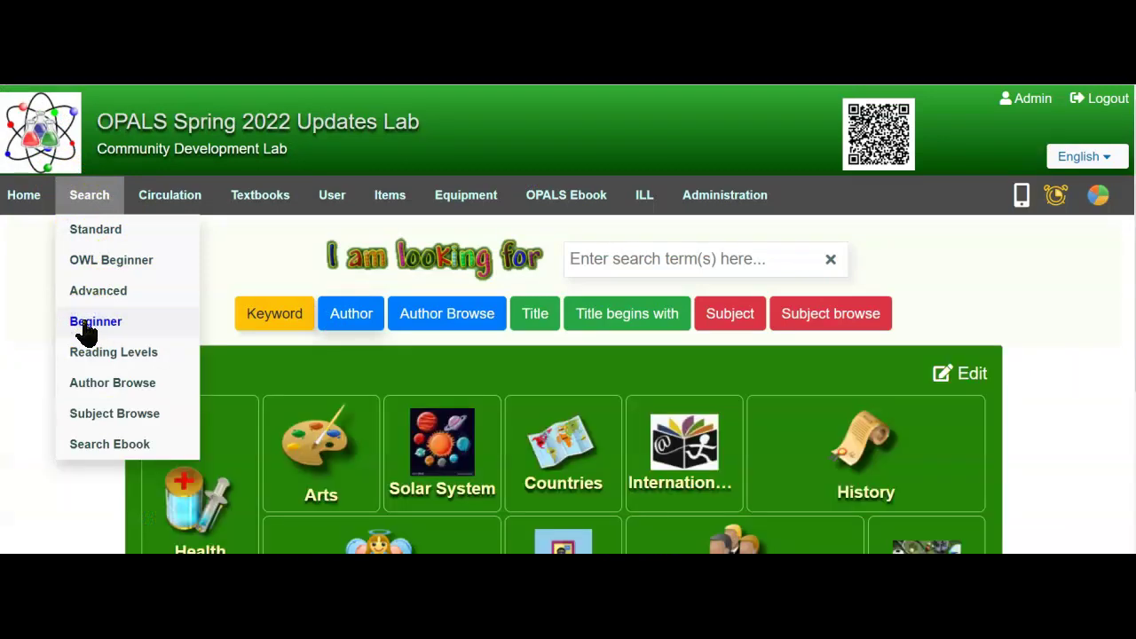
scroll(128, 345, "down", 2)
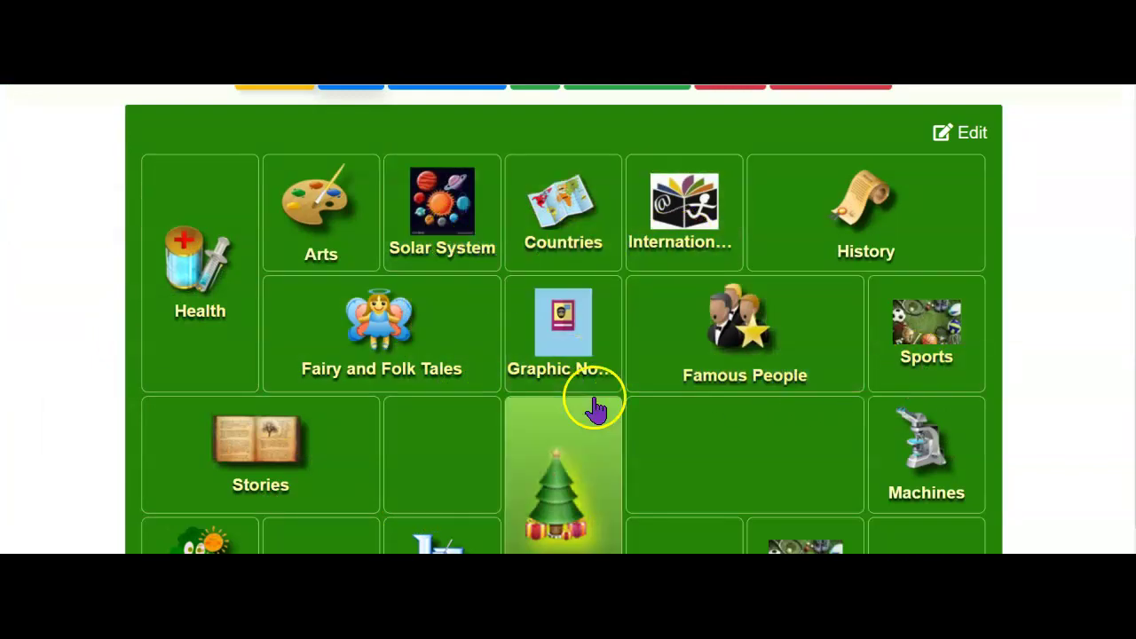
left_click(464, 456)
left_click(98, 368)
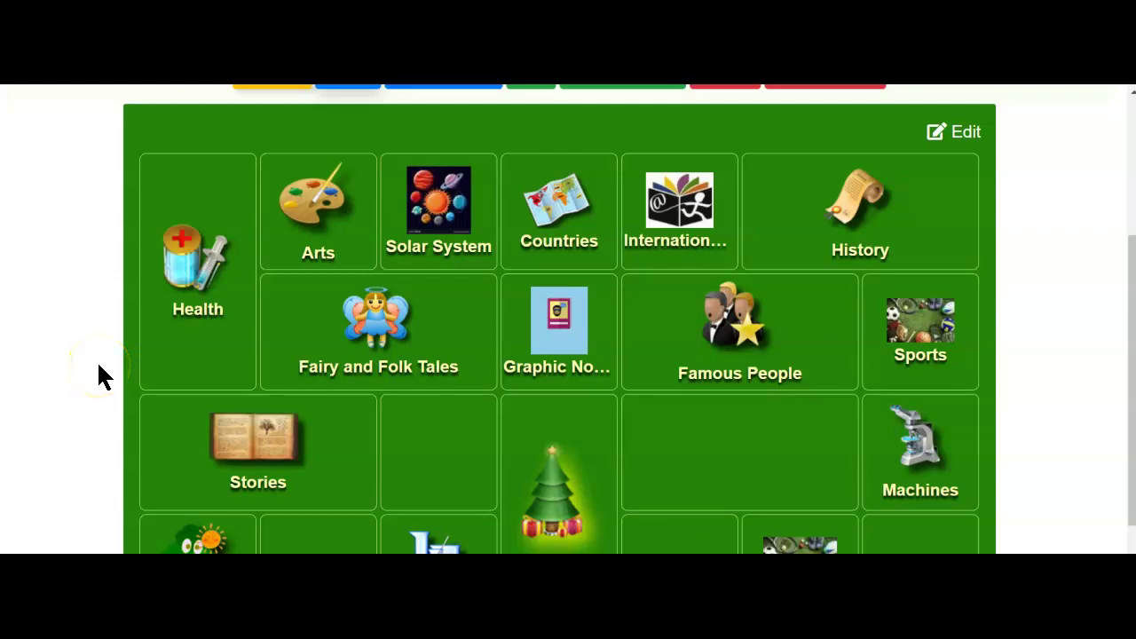
left_click_drag(70, 366, 53, 368)
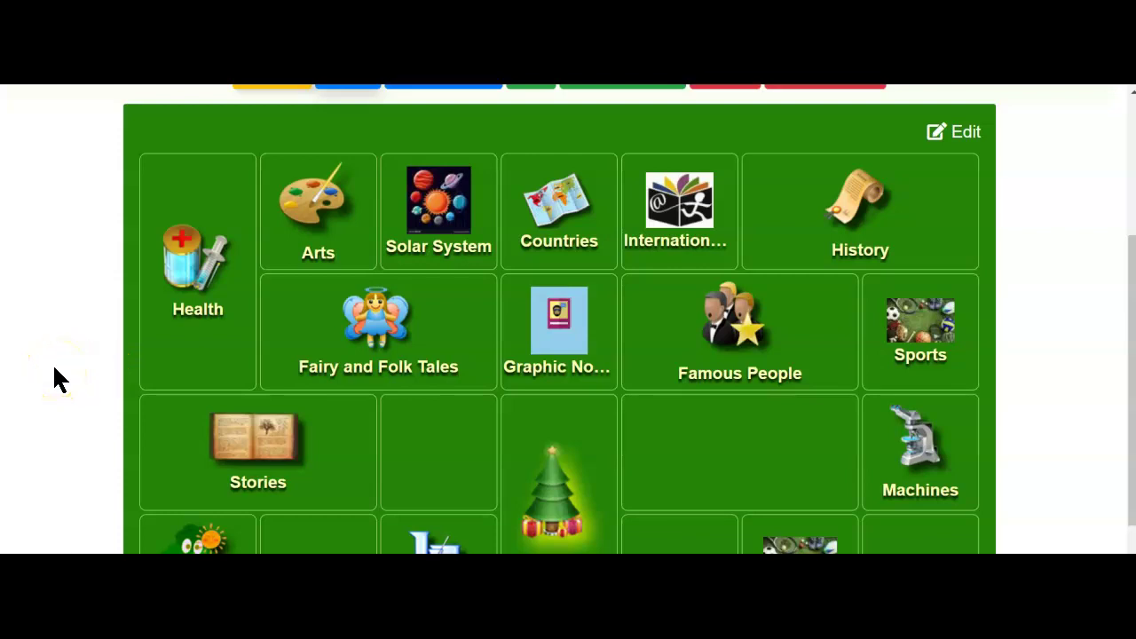